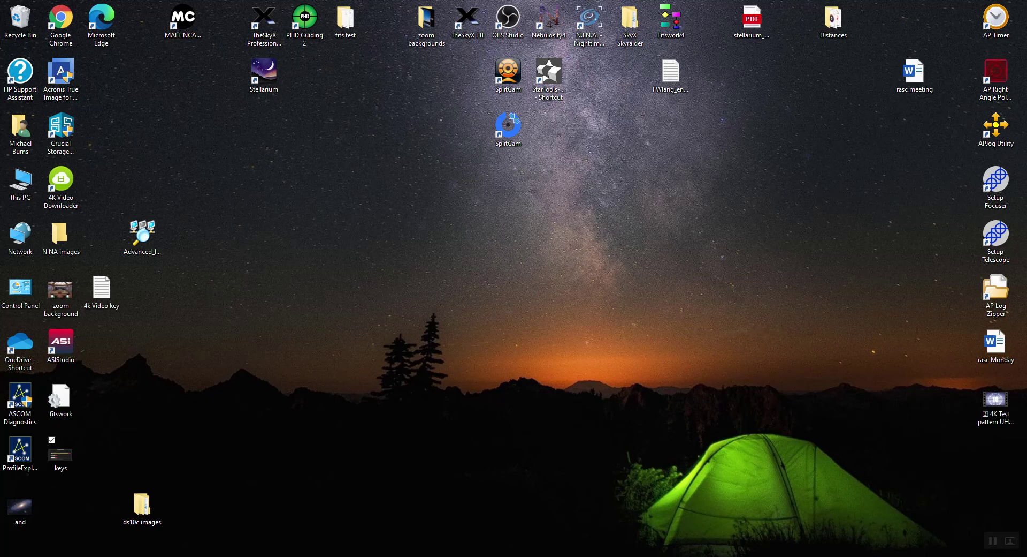
- View the live and non-live channel listings on the Liveskies Channels page in Edge, and minimize the browser
{"action": "key", "text": "alt+Tab"}
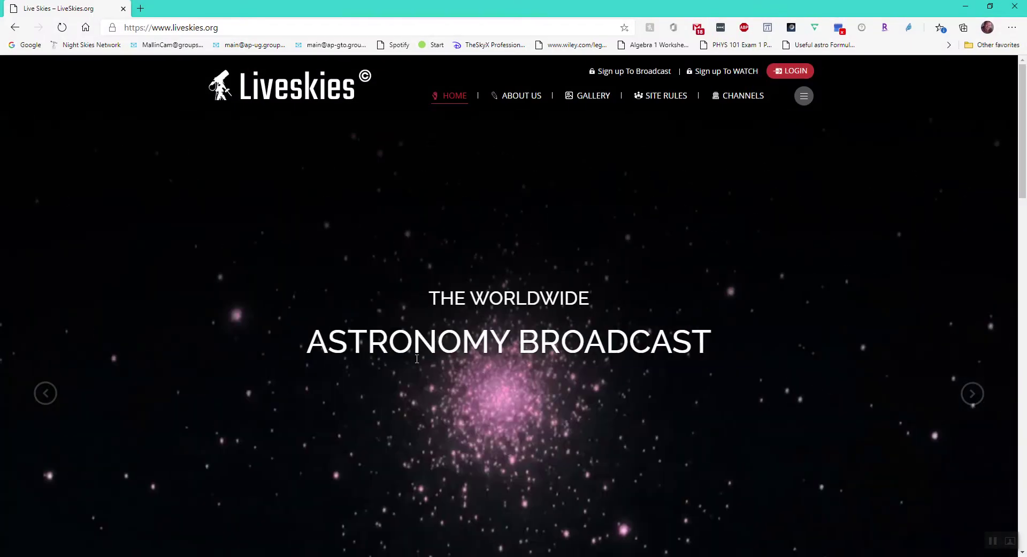
{"action": "left_click", "coordinate": [742, 106]}
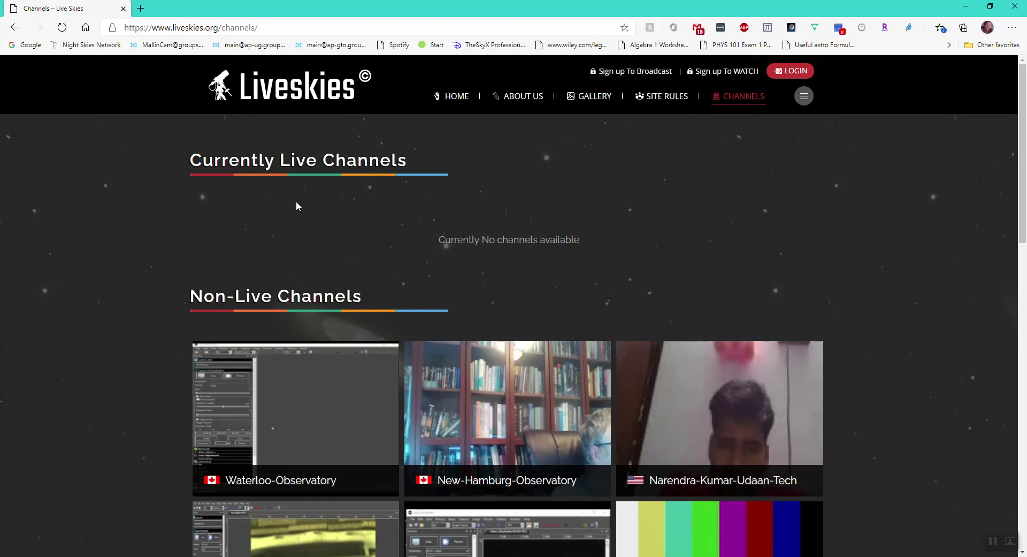
{"action": "left_click", "coordinate": [965, 7]}
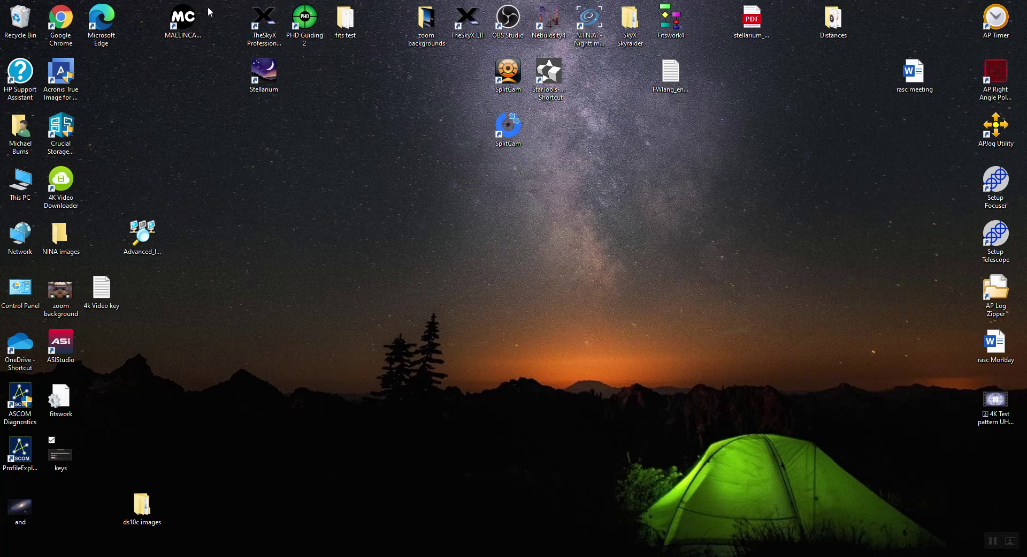
- Launch MALLINCAMSKY from the desktop
{"action": "double_click", "coordinate": [182, 31]}
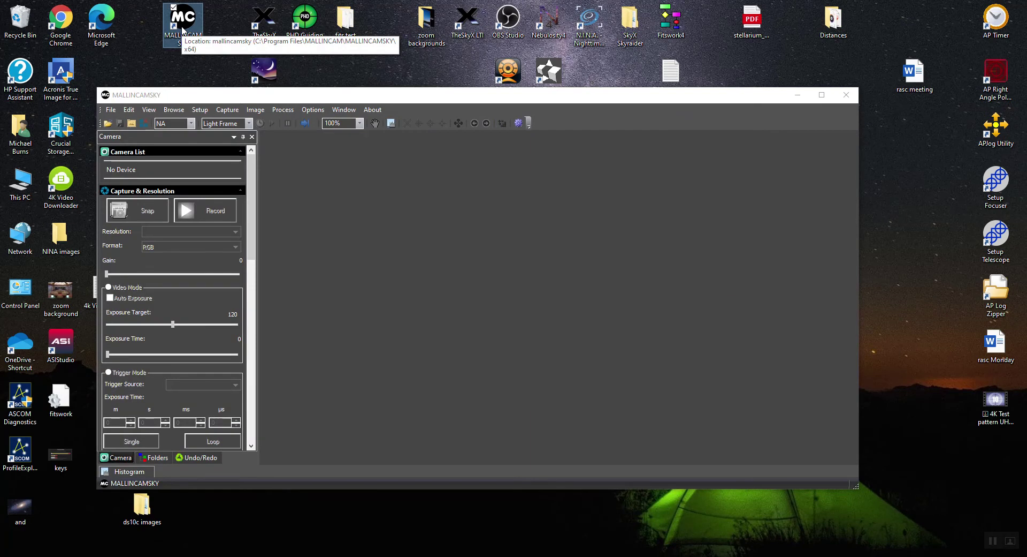
{"action": "scroll", "coordinate": [237, 321], "scroll_direction": "down", "scroll_amount": 3}
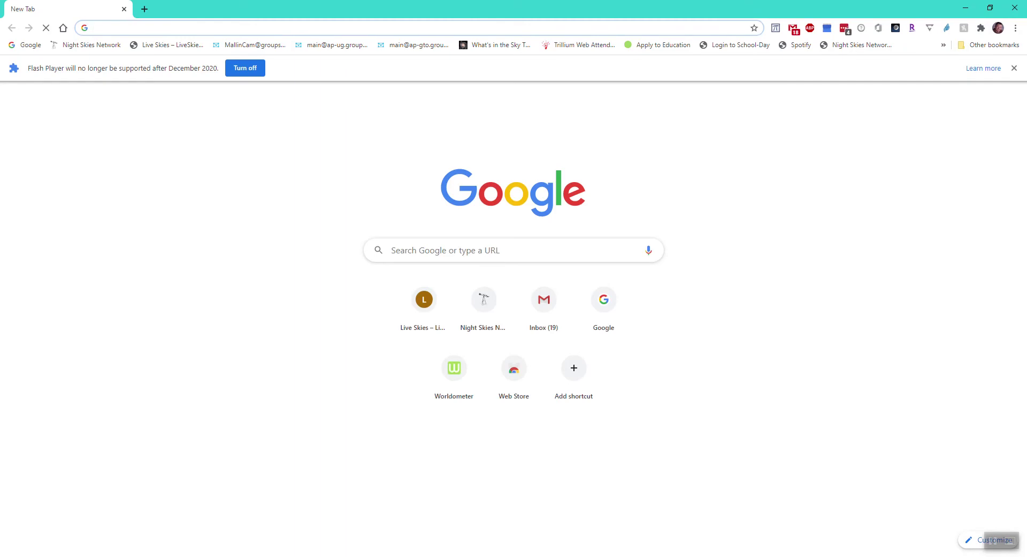
- Log in to Liveskies in Chrome with the prefilled Waterloo Observatory account and look over the Channels page
{"action": "left_click", "coordinate": [173, 46]}
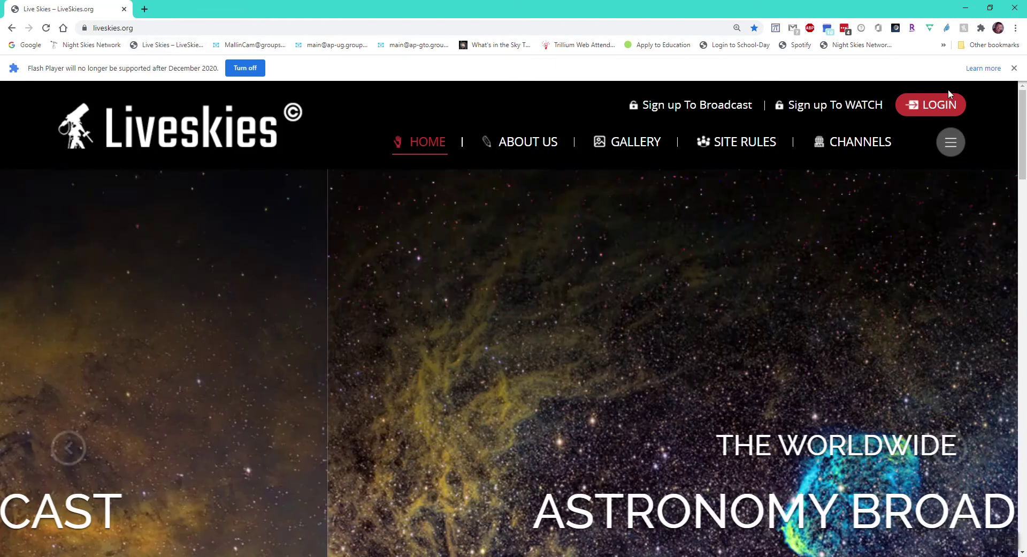
{"action": "left_click", "coordinate": [943, 107]}
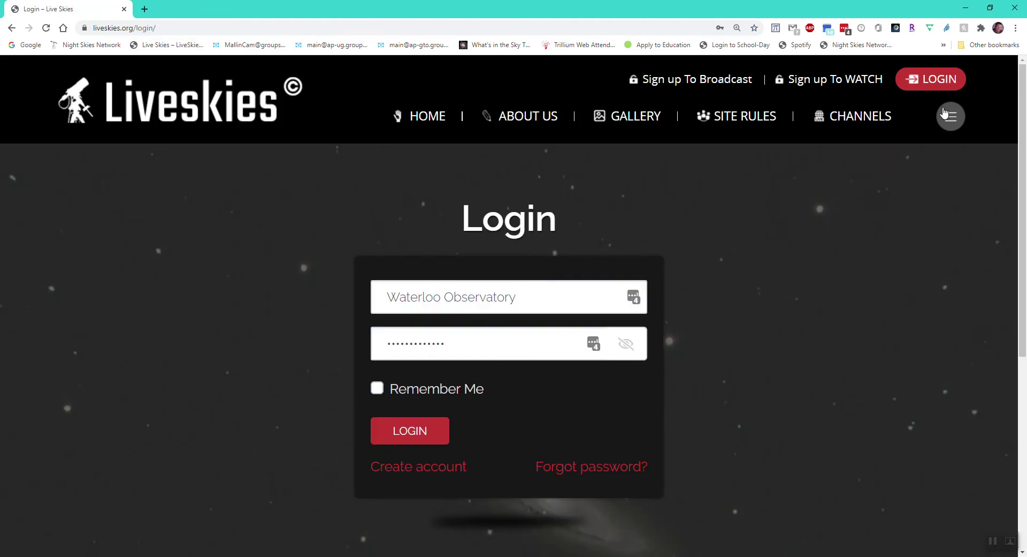
{"action": "left_click", "coordinate": [408, 435]}
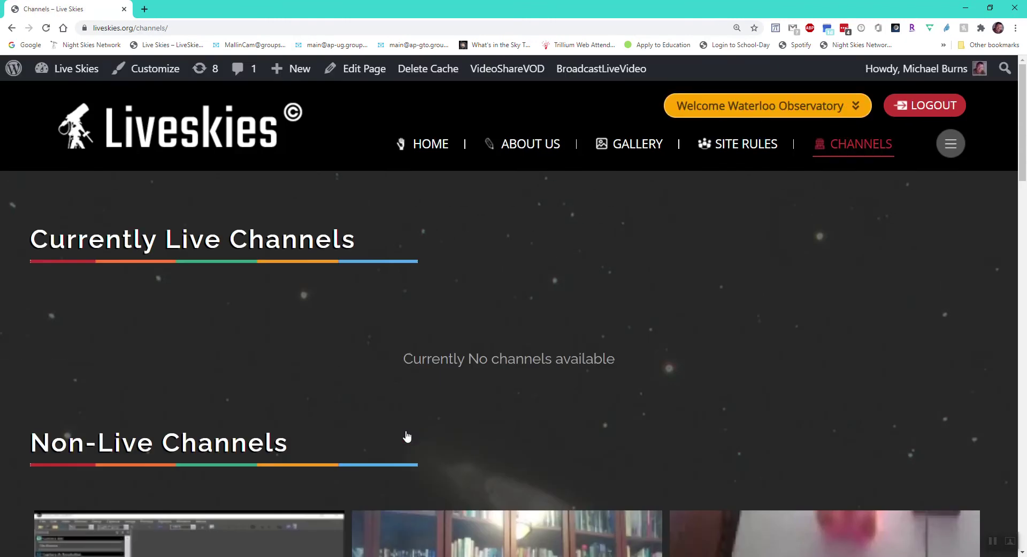
{"action": "scroll", "coordinate": [163, 335], "scroll_direction": "down", "scroll_amount": 7}
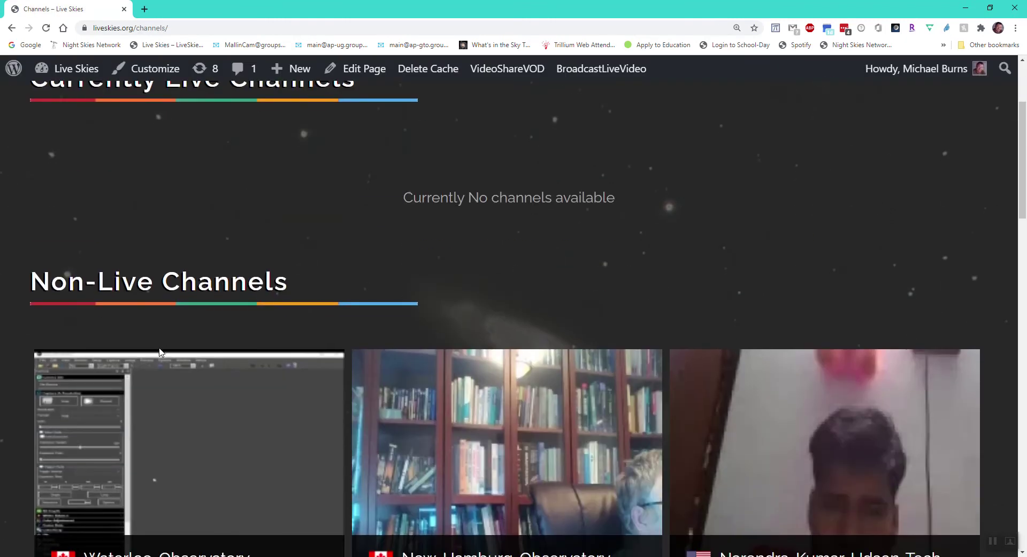
{"action": "scroll", "coordinate": [164, 395], "scroll_direction": "up", "scroll_amount": 10}
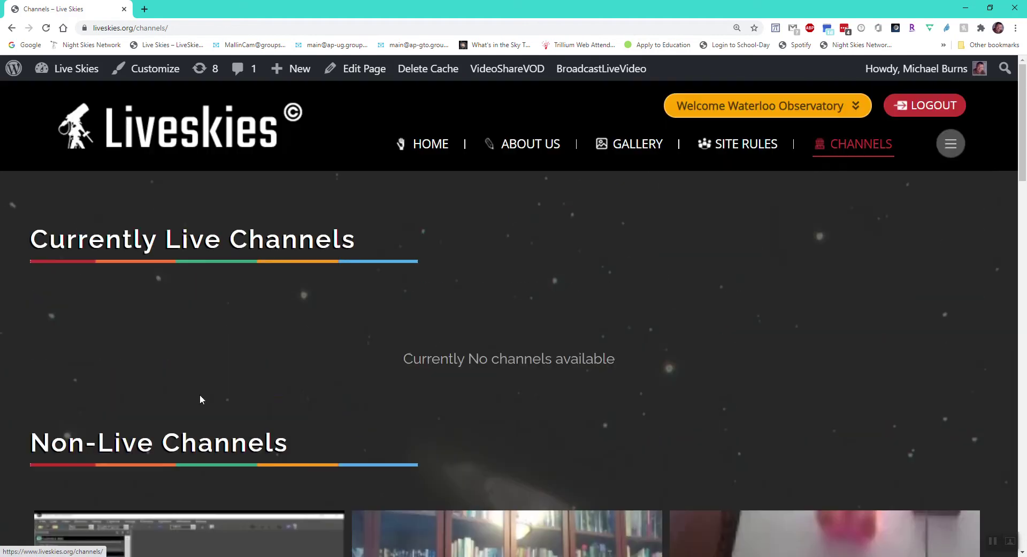
- Open the Broadcast Live page for the Waterloo Observatory channel, stop the webcam broadcast, and minimize Chrome
{"action": "mouse_move", "coordinate": [821, 104]}
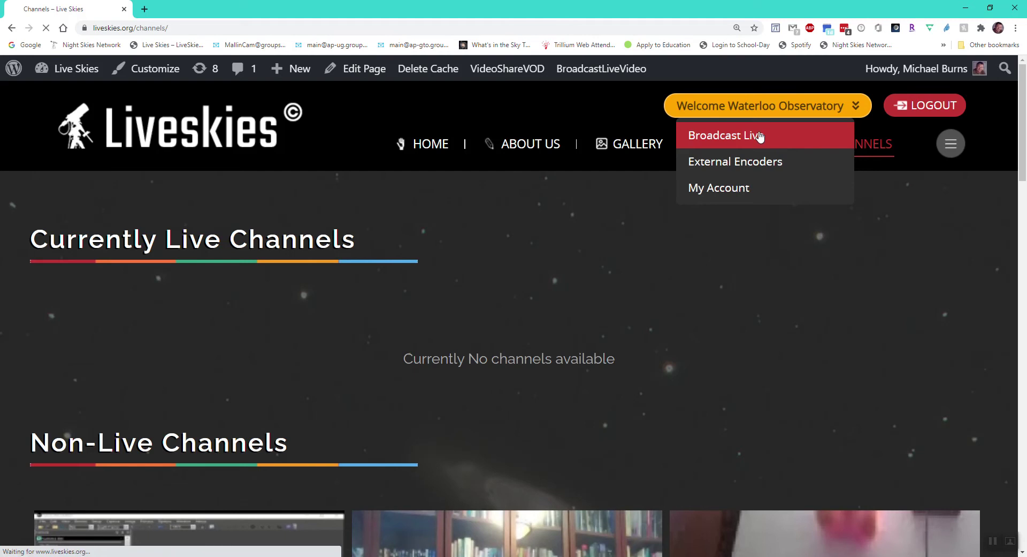
{"action": "left_click", "coordinate": [789, 149]}
{"action": "scroll", "coordinate": [403, 250], "scroll_direction": "up", "scroll_amount": 4}
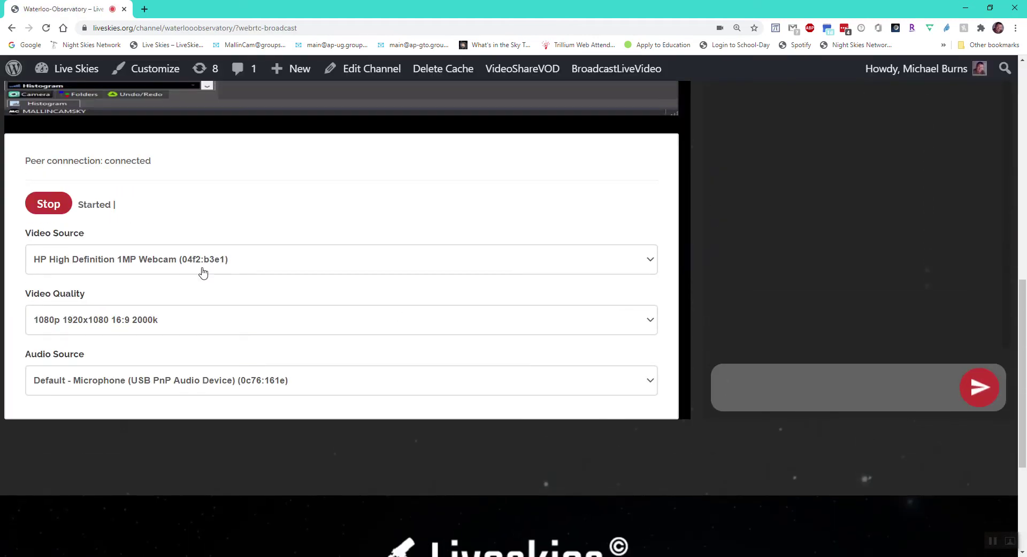
{"action": "left_click", "coordinate": [47, 207]}
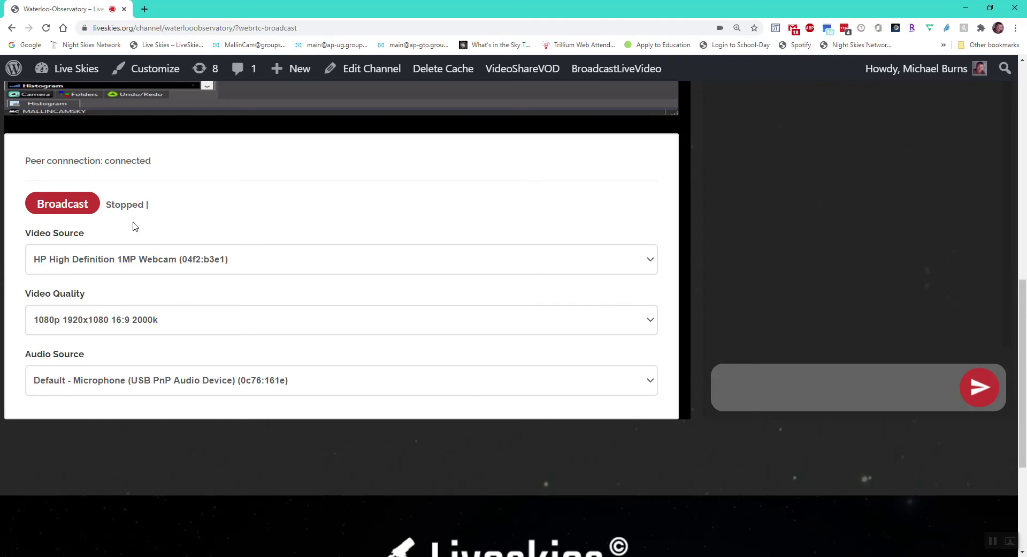
{"action": "scroll", "coordinate": [250, 353], "scroll_direction": "up", "scroll_amount": 8}
{"action": "scroll", "coordinate": [210, 356], "scroll_direction": "up", "scroll_amount": 2}
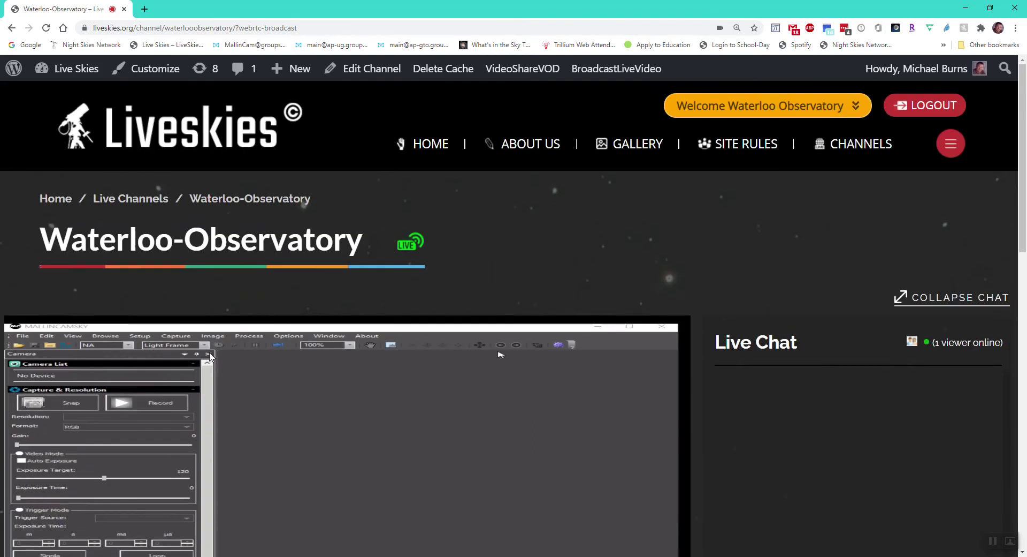
{"action": "scroll", "coordinate": [208, 357], "scroll_direction": "up", "scroll_amount": 1}
{"action": "left_click", "coordinate": [963, 9]}
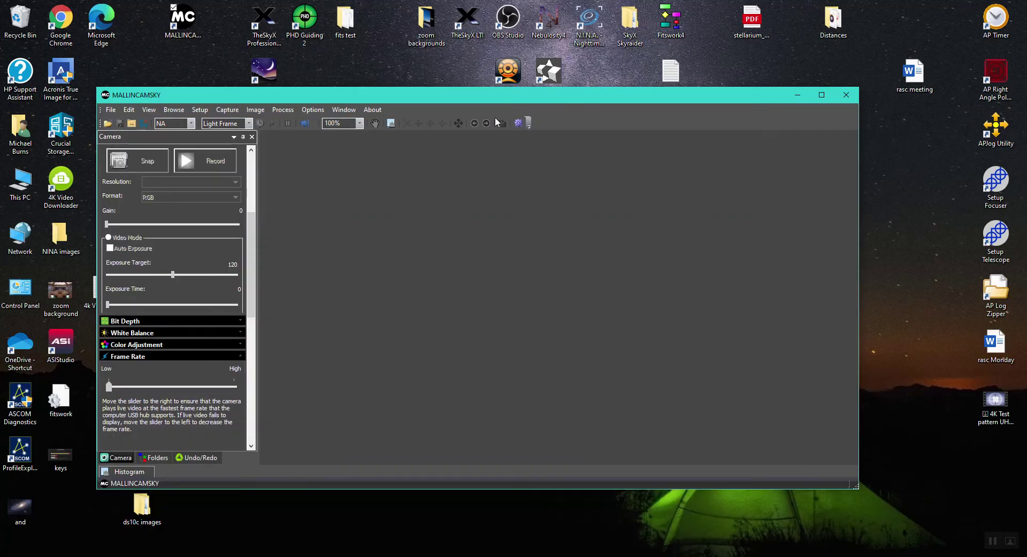
- Launch OBS Studio and confirm Microphone (USB PnP Audio Device) as the Mic/Aux device
{"action": "left_click", "coordinate": [513, 21]}
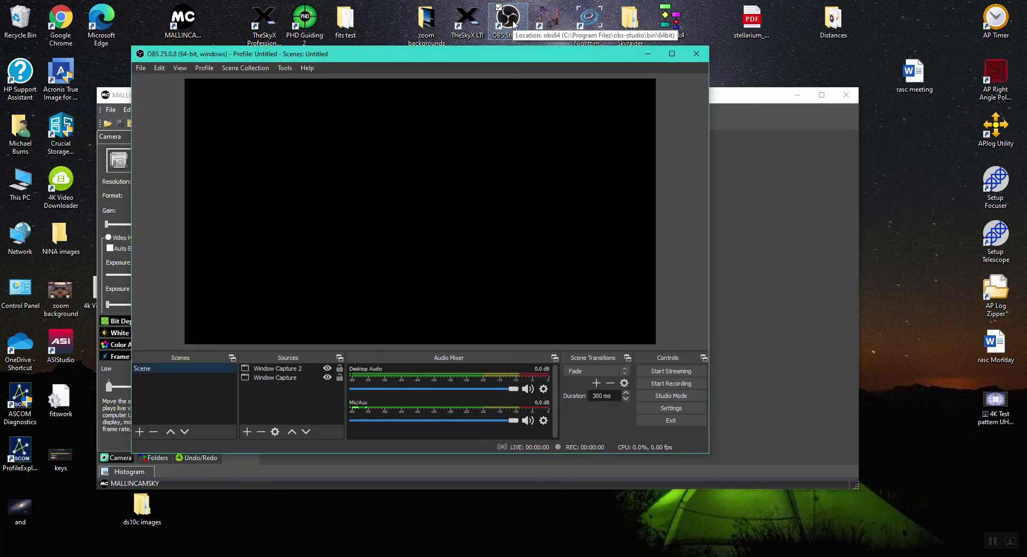
{"action": "left_click_drag", "start_coordinate": [509, 59], "coordinate": [708, 79]}
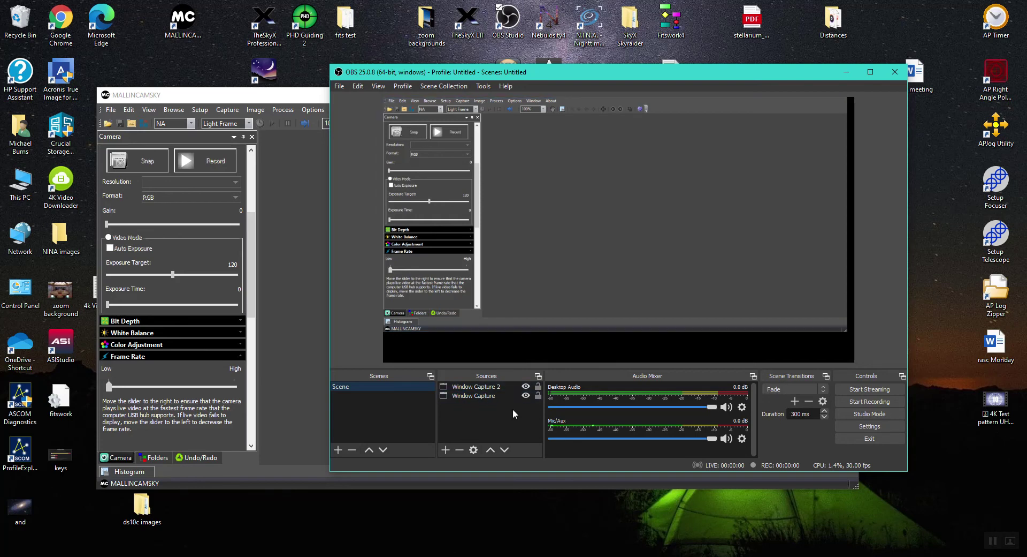
{"action": "left_click", "coordinate": [741, 439]}
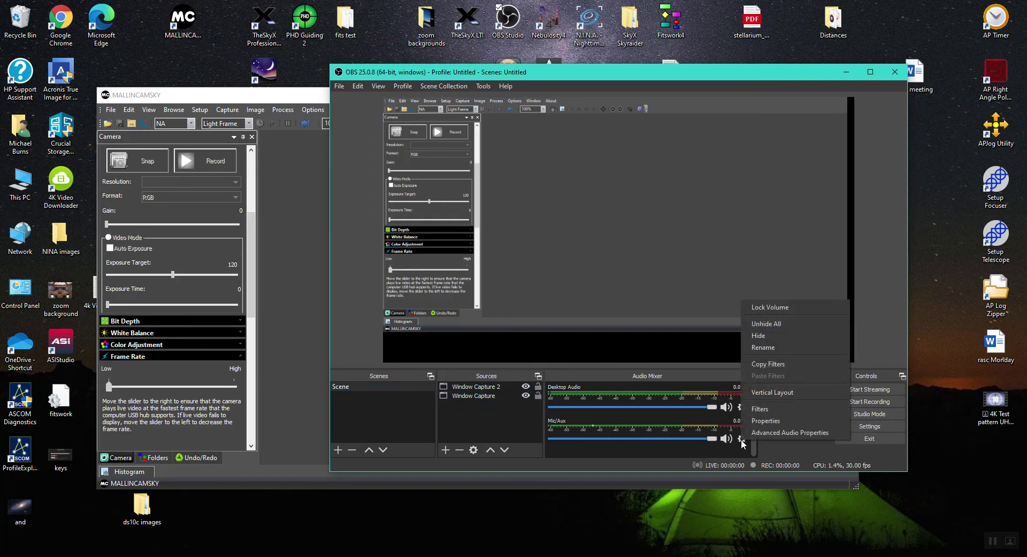
{"action": "left_click", "coordinate": [760, 421]}
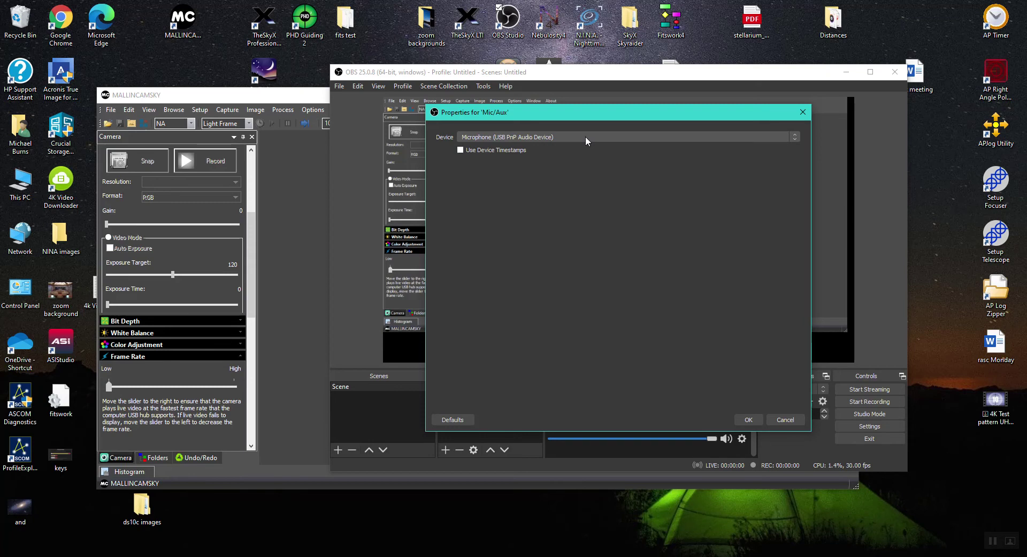
{"action": "left_click", "coordinate": [745, 419]}
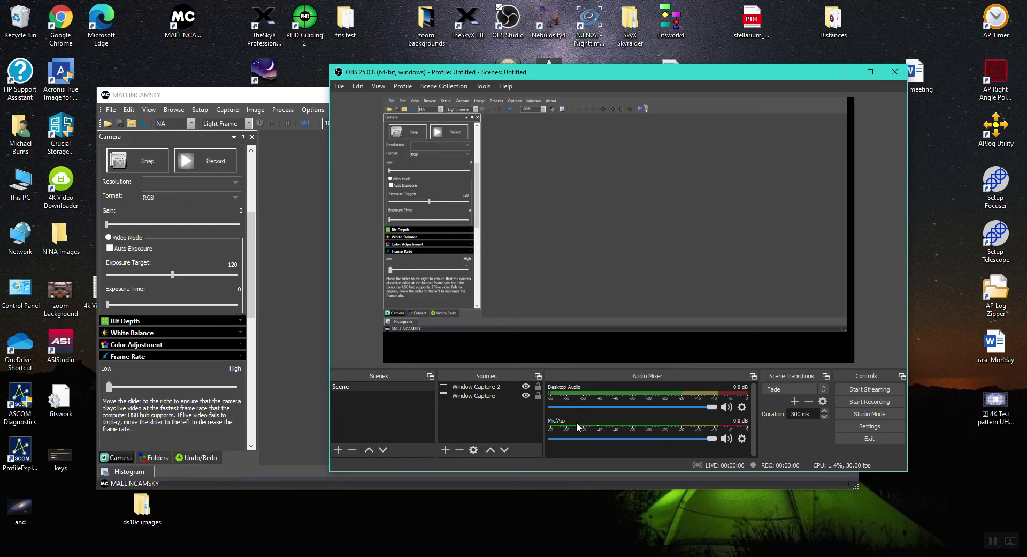
- Open the properties of the Window Capture 2 source and move the dialog clear of the source list
{"action": "left_click", "coordinate": [463, 388]}
{"action": "double_click", "coordinate": [463, 388]}
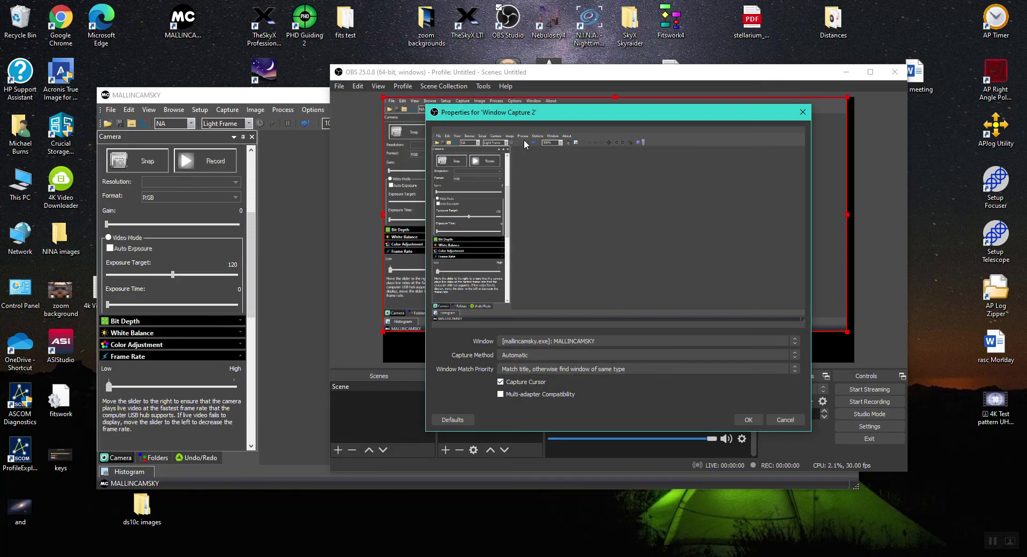
{"action": "left_click_drag", "start_coordinate": [556, 118], "coordinate": [744, 124]}
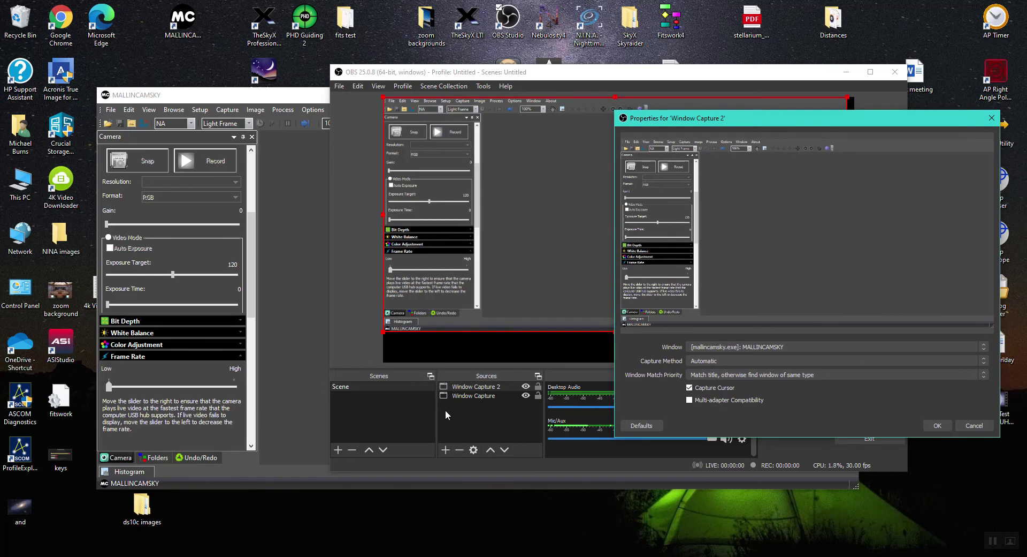
- View the source types available for adding to the scene, without adding one
{"action": "left_click", "coordinate": [448, 453]}
{"action": "left_click", "coordinate": [446, 450]}
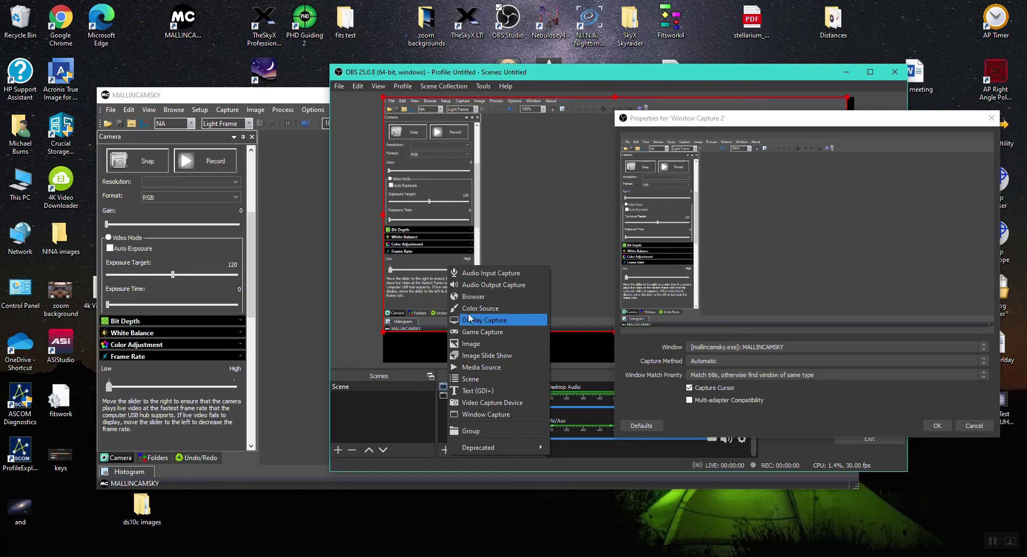
{"action": "left_click", "coordinate": [425, 461]}
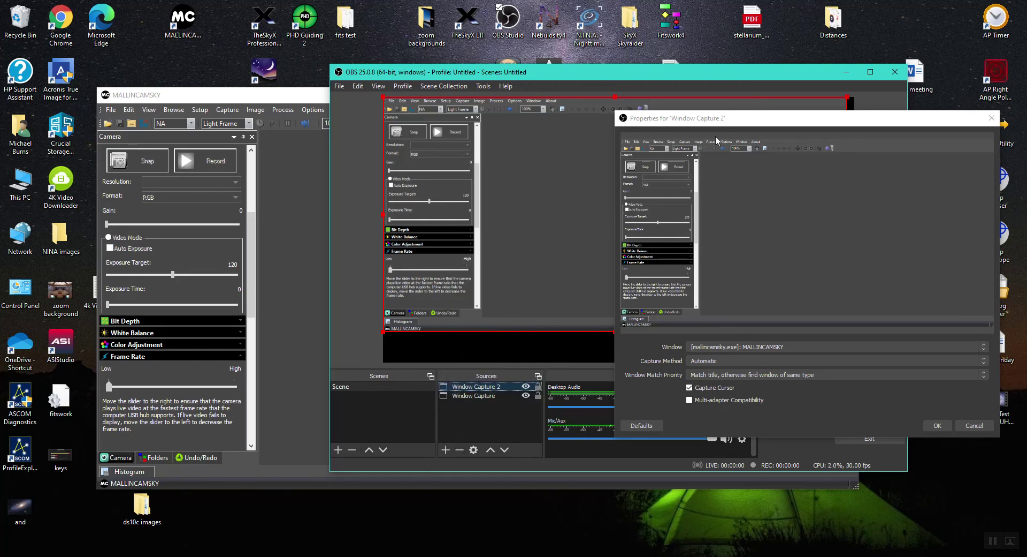
- Choose [mallincamsky.exe]: MALLINCAMSKY as the window captured by Window Capture 2
{"action": "left_click_drag", "start_coordinate": [741, 127], "coordinate": [341, 111]}
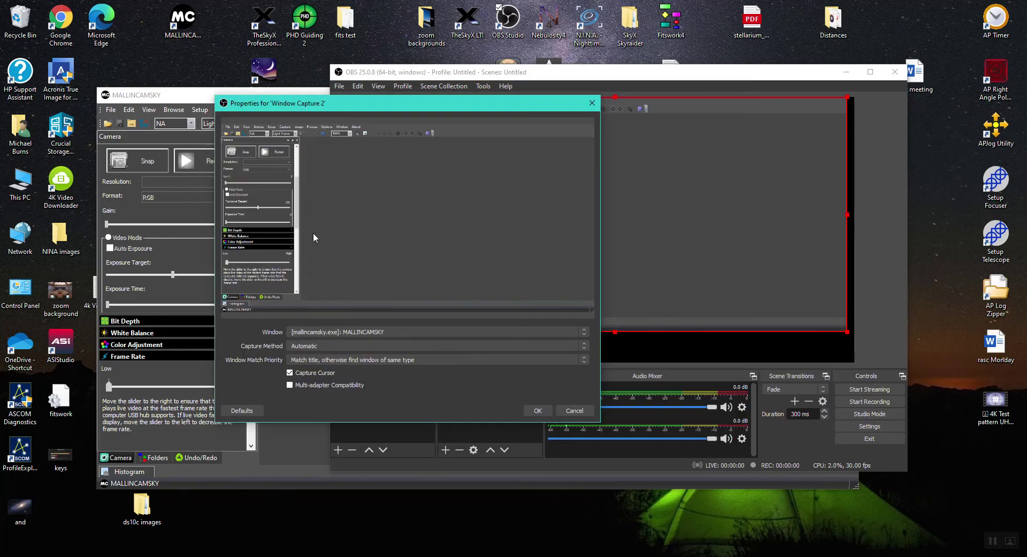
{"action": "left_click", "coordinate": [584, 331]}
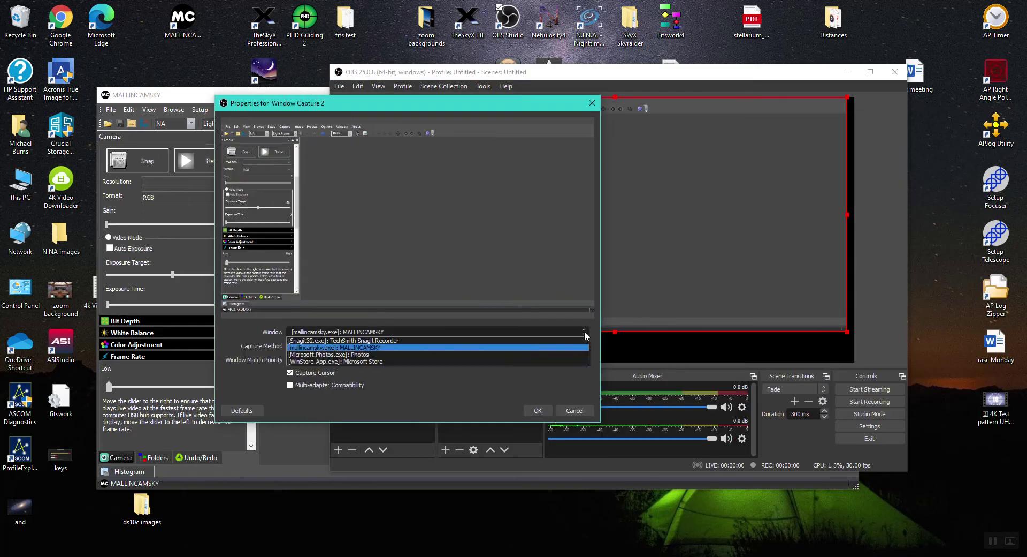
{"action": "left_click", "coordinate": [345, 348]}
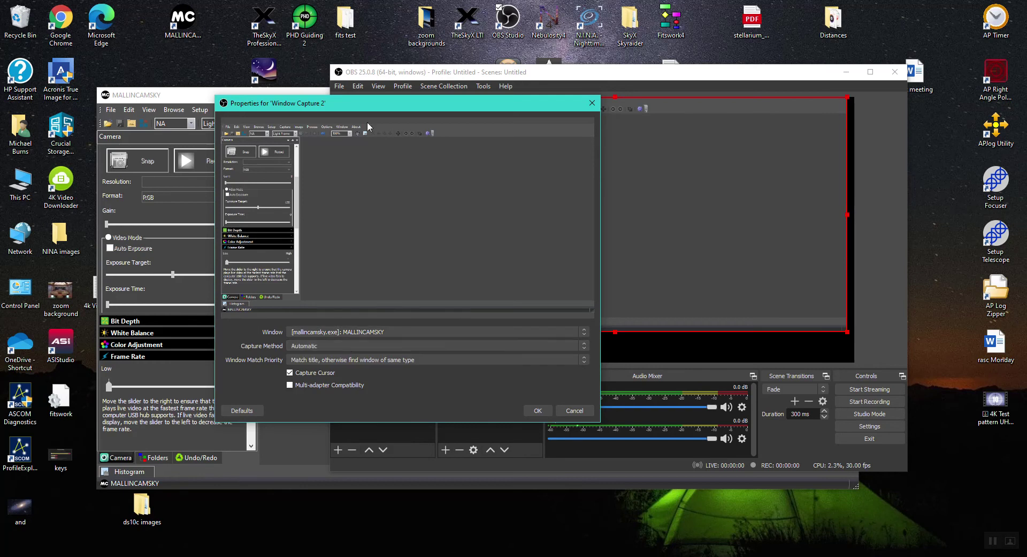
- Reposition the capture properties dialog and the MALLINCAMSKY window to compare the preview, and accept the Window Capture 2 properties
{"action": "left_click_drag", "start_coordinate": [366, 110], "coordinate": [607, 110]}
{"action": "left_click_drag", "start_coordinate": [251, 98], "coordinate": [507, 283]}
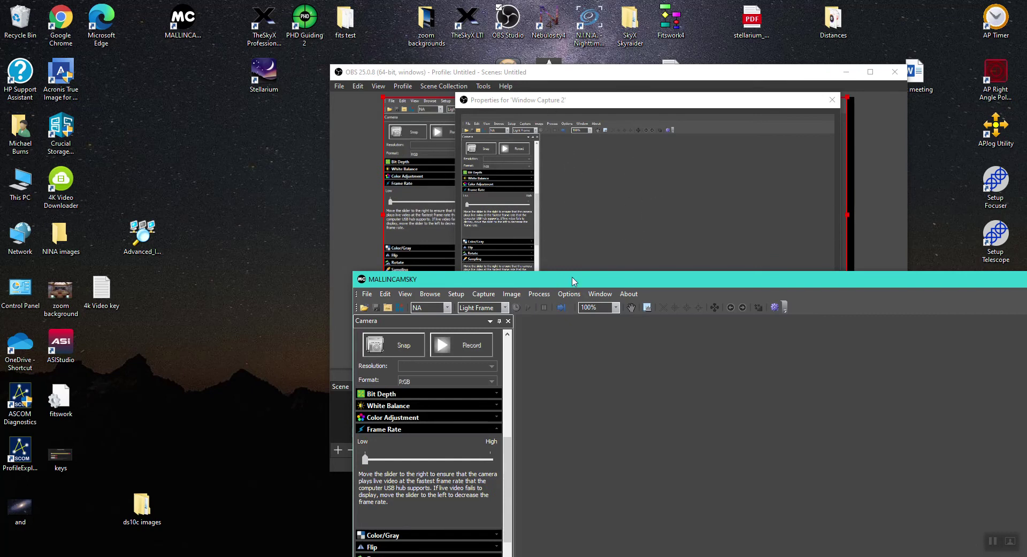
{"action": "left_click_drag", "start_coordinate": [574, 281], "coordinate": [277, 223]}
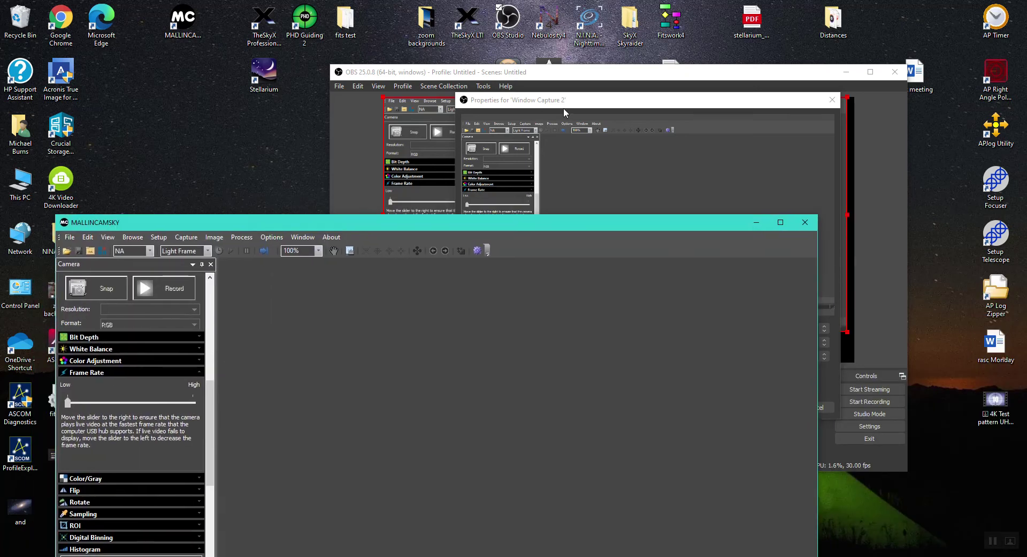
{"action": "left_click", "coordinate": [580, 103]}
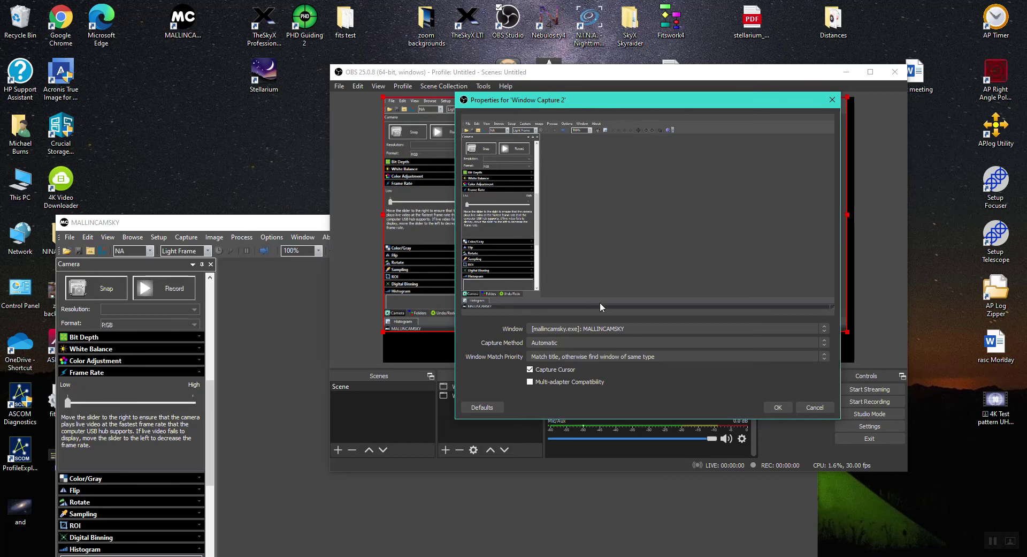
{"action": "left_click", "coordinate": [778, 407]}
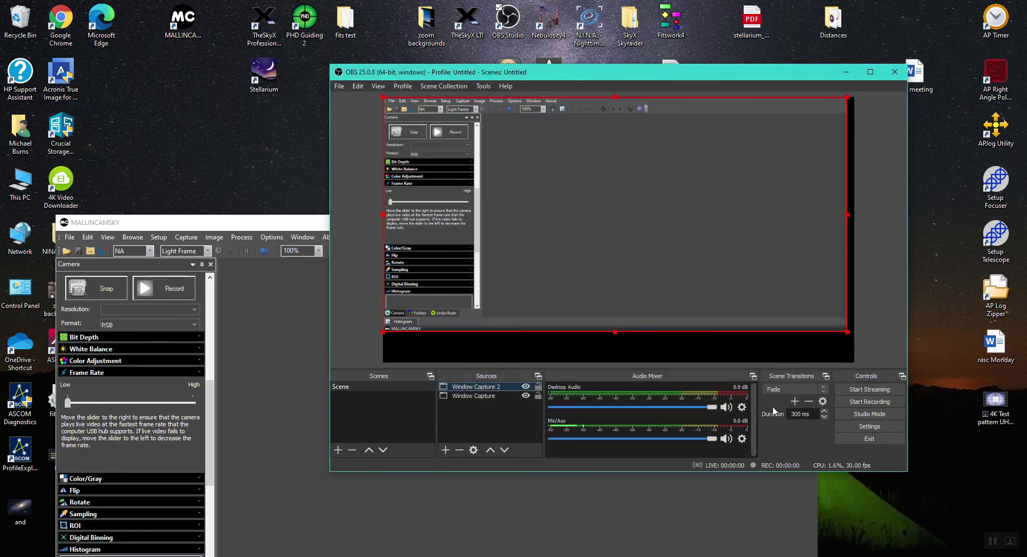
- Bring the MALLINCAMSKY window forward and minimize it
{"action": "left_click", "coordinate": [210, 440]}
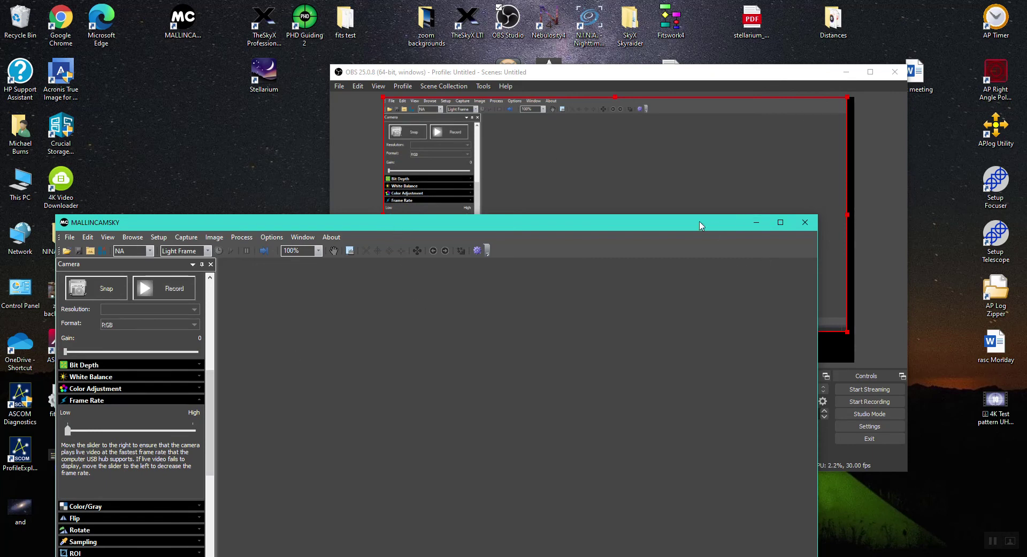
{"action": "left_click", "coordinate": [755, 224]}
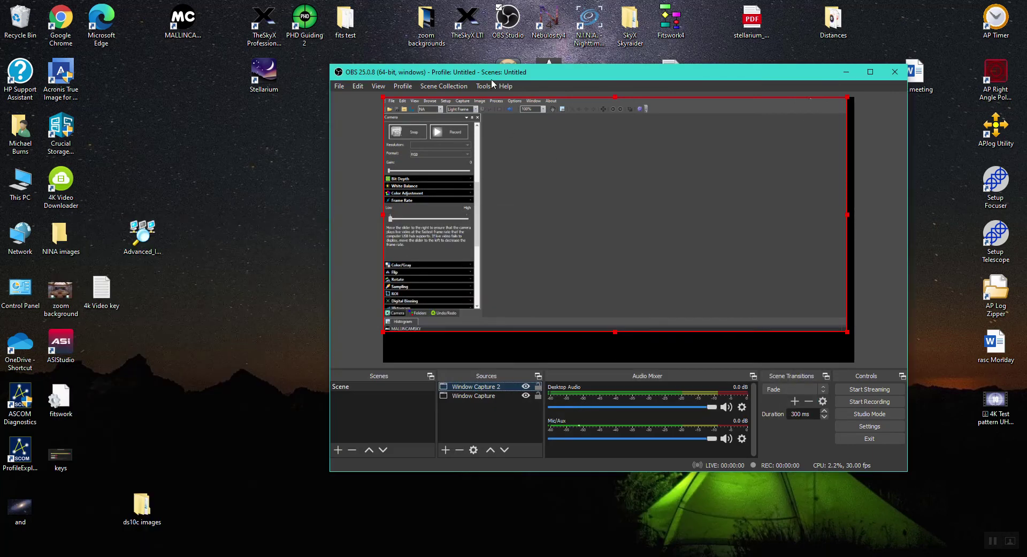
- Reposition the OBS window, review the canvas and output resolution and the frame rate in the video settings, and accept them
{"action": "left_click_drag", "start_coordinate": [545, 73], "coordinate": [442, 43]}
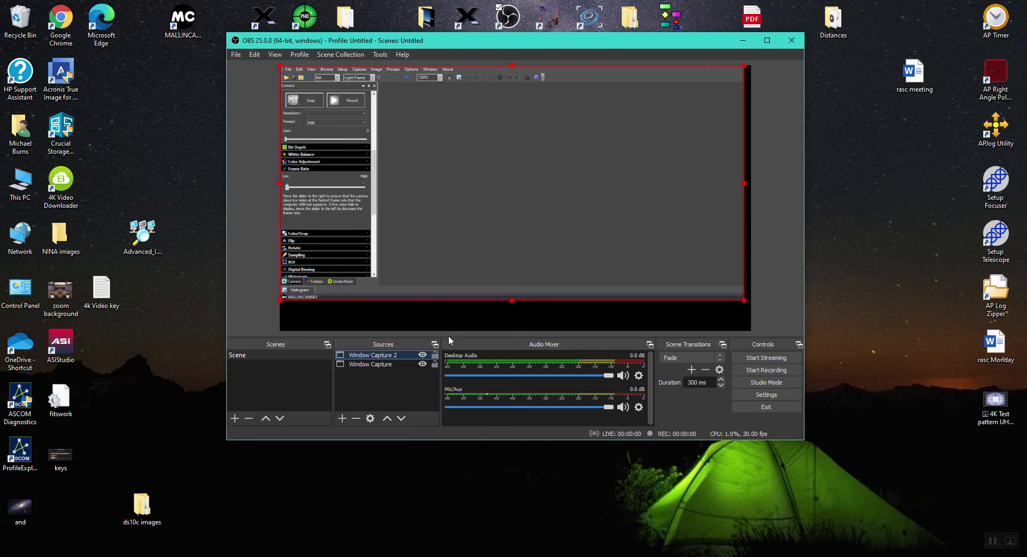
{"action": "left_click", "coordinate": [750, 393]}
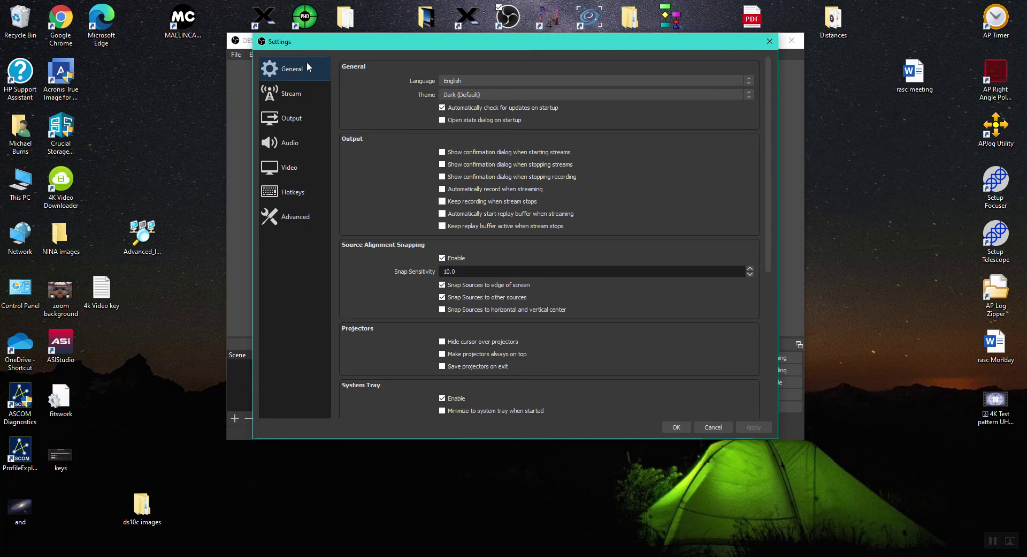
{"action": "left_click", "coordinate": [284, 168]}
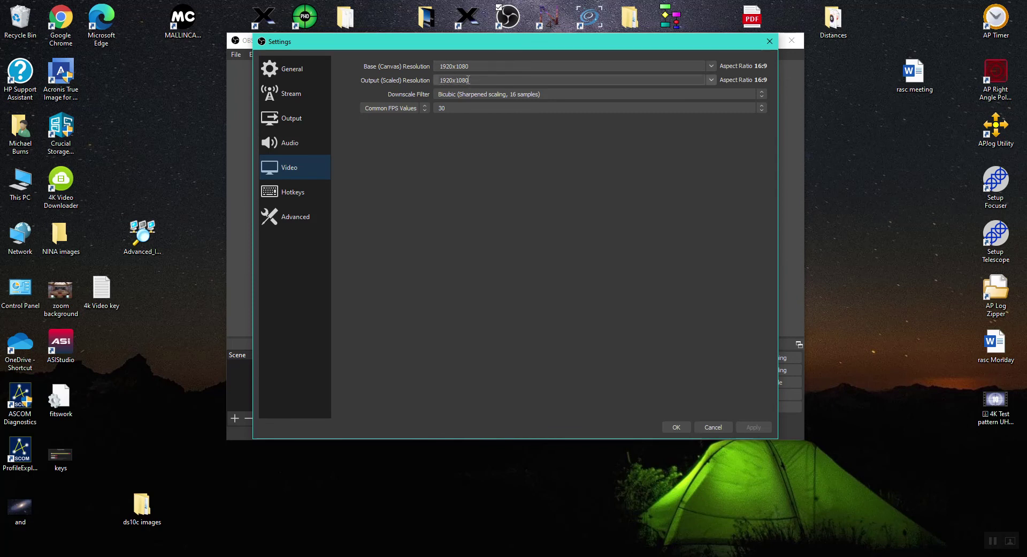
{"action": "left_click", "coordinate": [683, 426]}
- Open the stream settings and choose Custom as the streaming service
{"action": "left_click", "coordinate": [754, 398]}
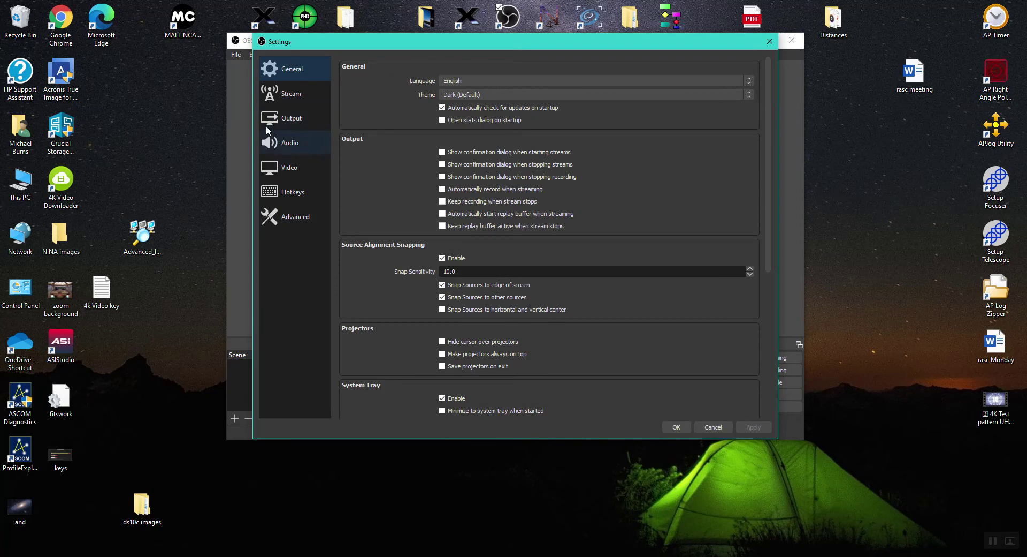
{"action": "left_click", "coordinate": [270, 94]}
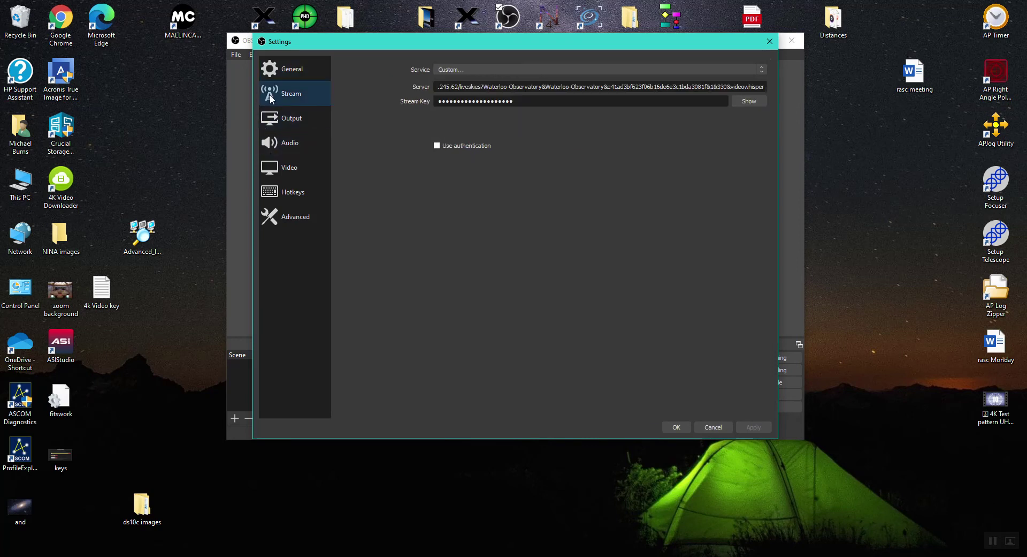
{"action": "left_click", "coordinate": [762, 70]}
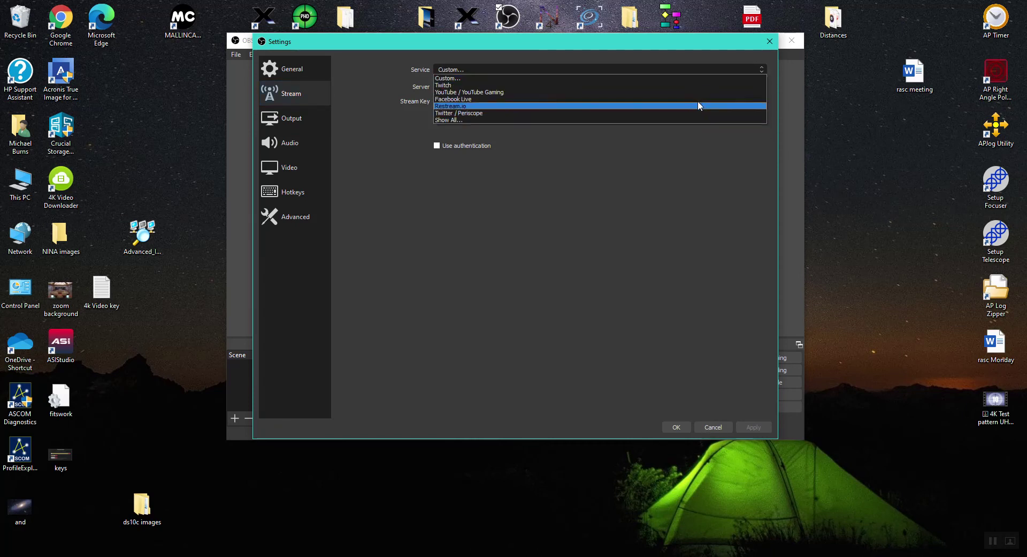
{"action": "left_click", "coordinate": [686, 78]}
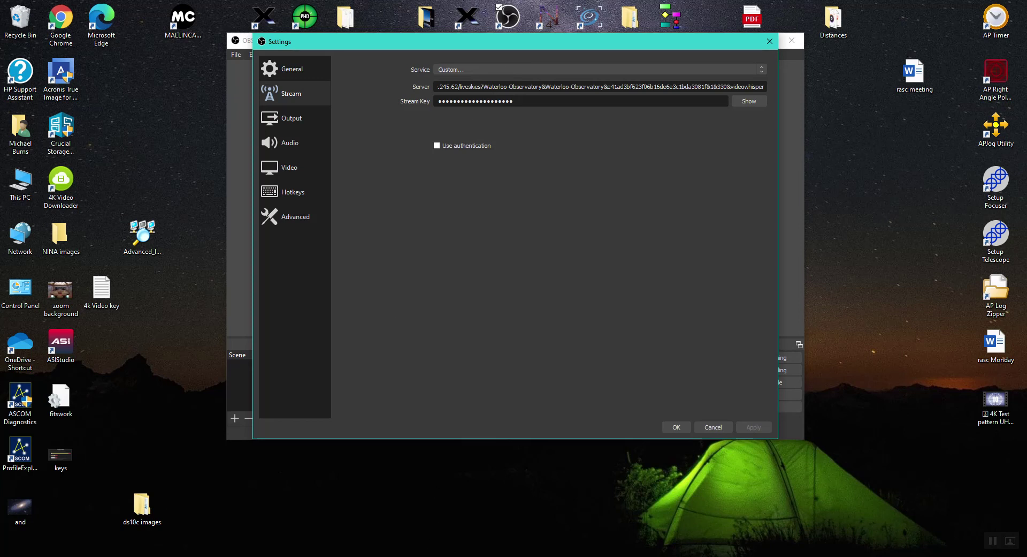
- Consult the Waterloo-Observatory page in Chrome and the keys.png image for the stream URL and stream key, comparing them with the OBS stream settings
{"action": "mouse_move", "coordinate": [501, 553]}
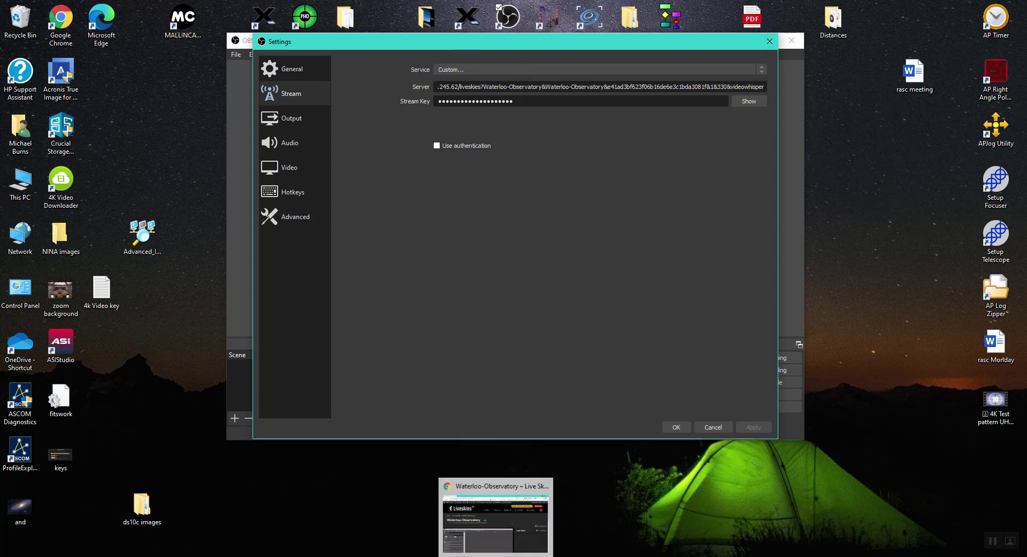
{"action": "left_click", "coordinate": [501, 486]}
{"action": "mouse_move", "coordinate": [722, 107]}
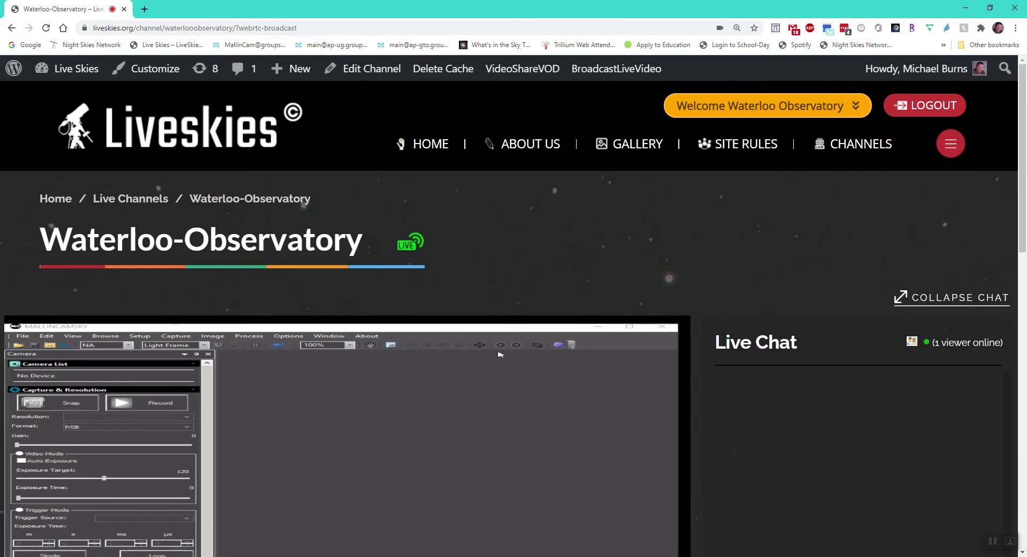
{"action": "left_click", "coordinate": [679, 508]}
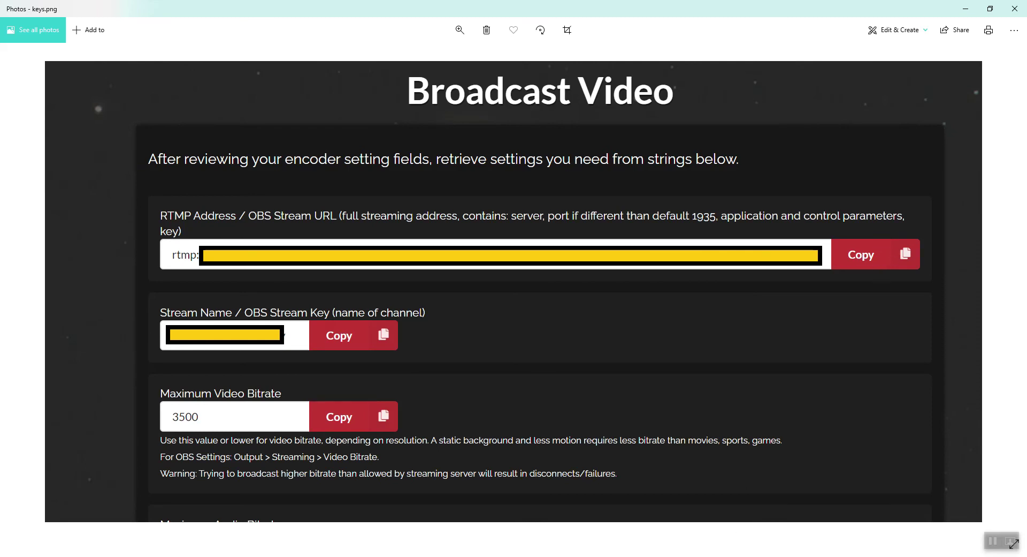
{"action": "left_click", "coordinate": [729, 553]}
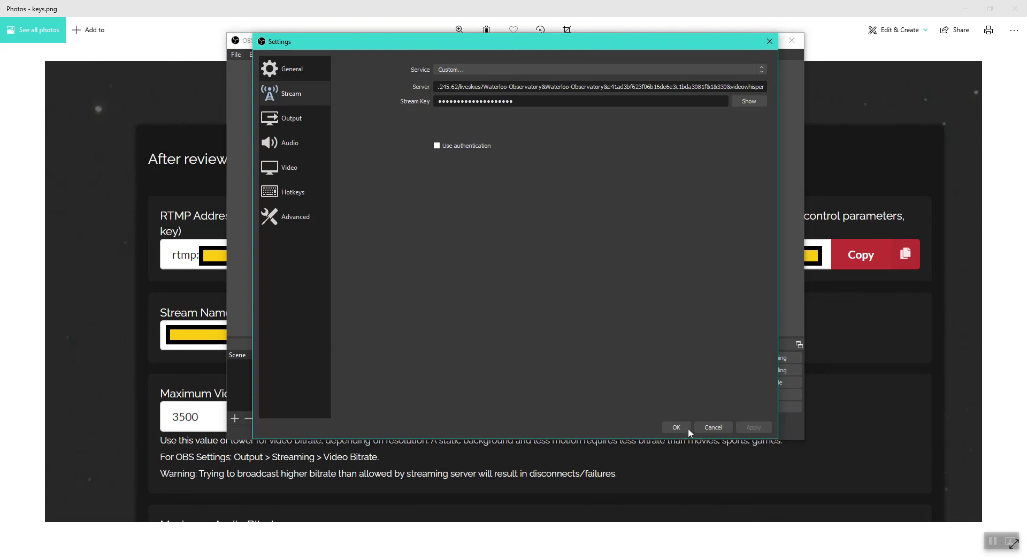
{"action": "left_click", "coordinate": [728, 554]}
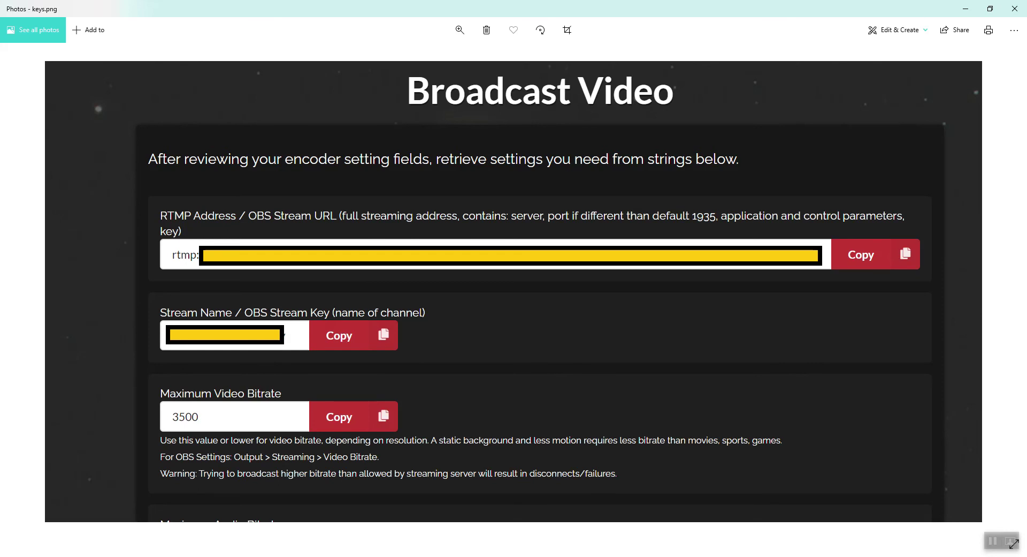
{"action": "mouse_move", "coordinate": [731, 554]}
{"action": "left_click", "coordinate": [731, 522]}
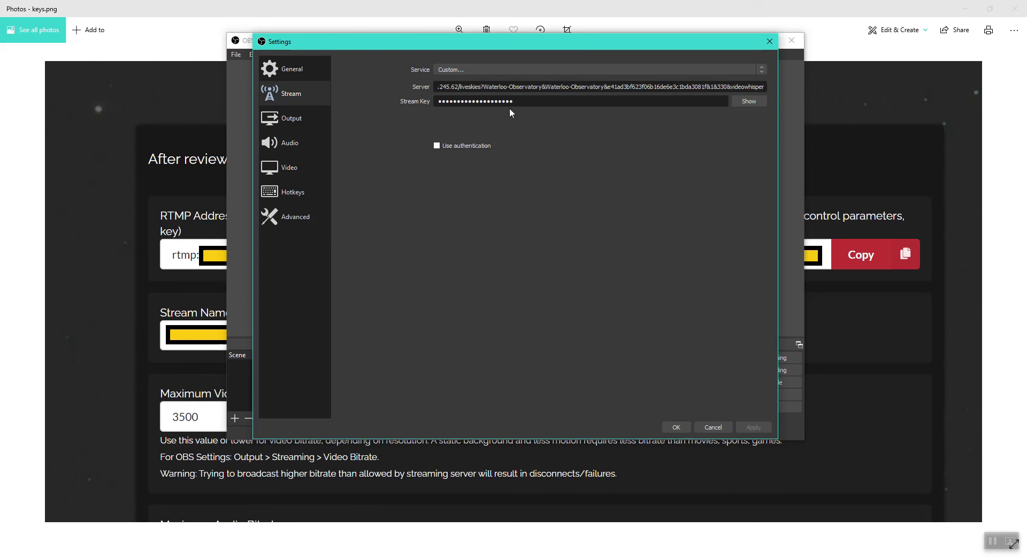
- Accept the stream settings and start streaming from OBS
{"action": "left_click", "coordinate": [676, 427]}
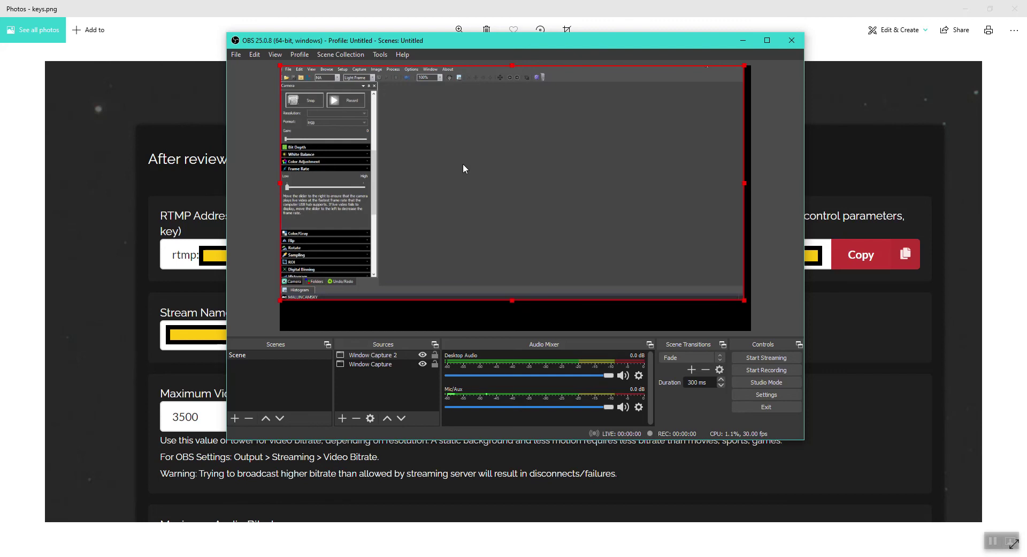
{"action": "left_click", "coordinate": [742, 356]}
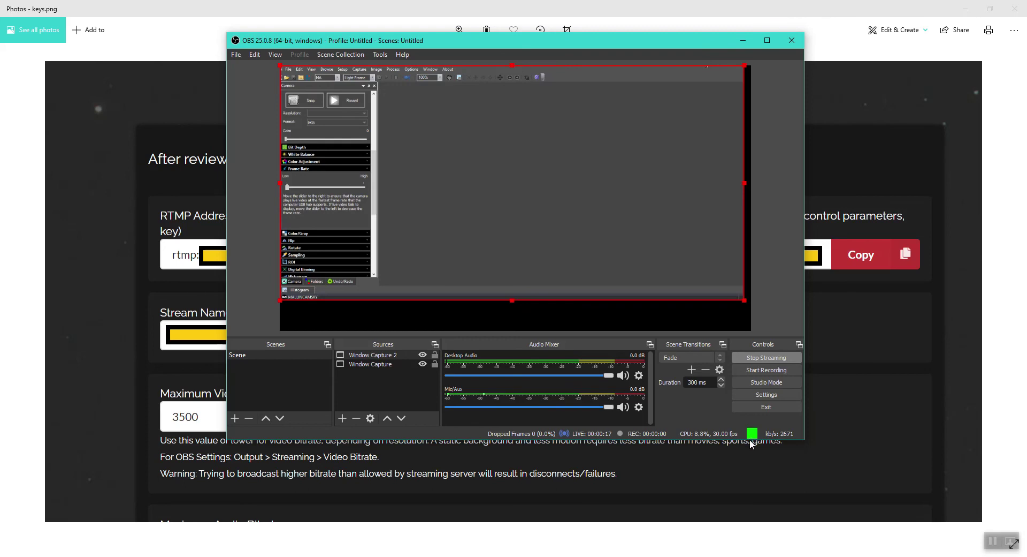
- Switch to Edge, open the Waterloo-Observatory live channel to examine its video and chat, and move the MALLINCAMSKY window aside
{"action": "left_click", "coordinate": [368, 556]}
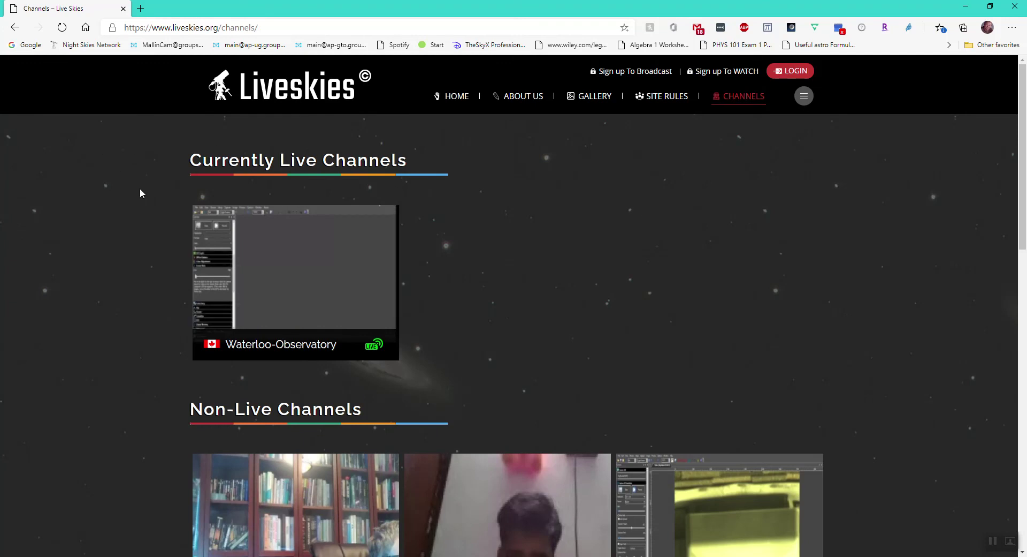
{"action": "left_click", "coordinate": [297, 279]}
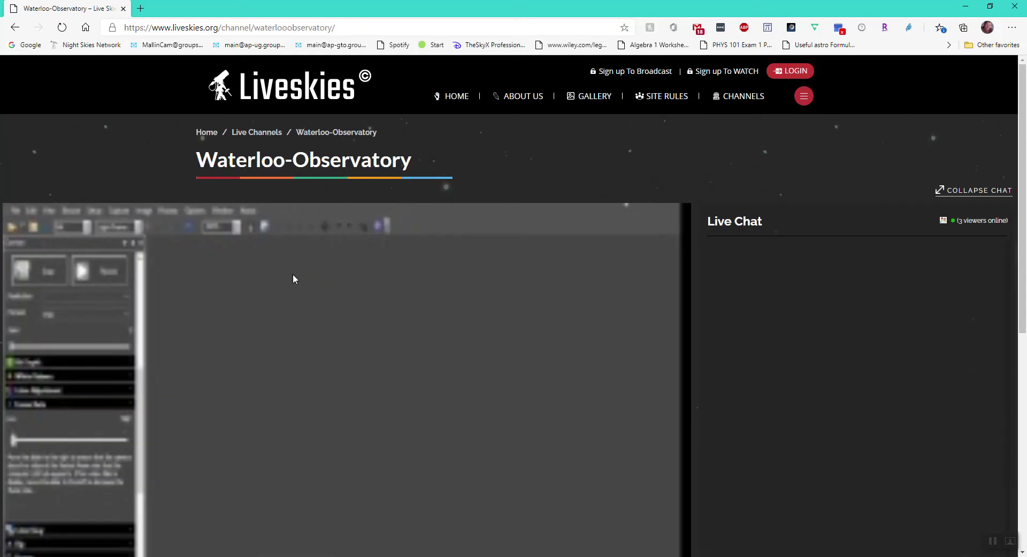
{"action": "scroll", "coordinate": [293, 279], "scroll_direction": "down", "scroll_amount": 3}
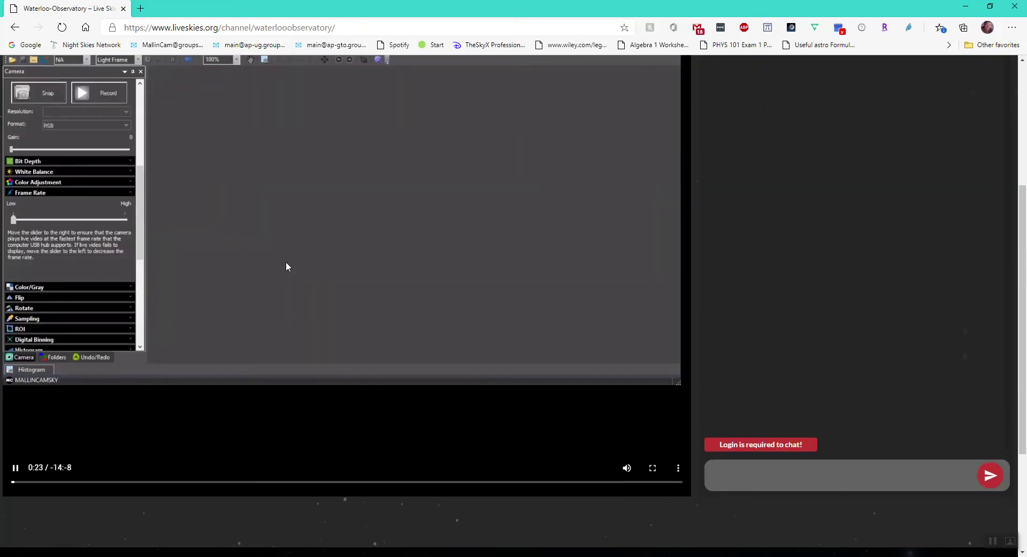
{"action": "scroll", "coordinate": [288, 266], "scroll_direction": "up", "scroll_amount": 2}
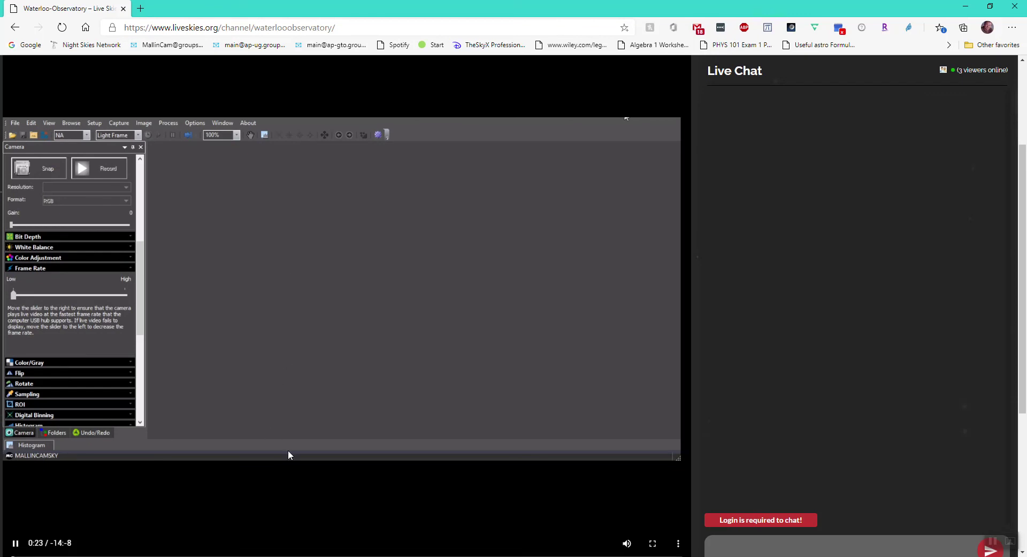
{"action": "scroll", "coordinate": [307, 449], "scroll_direction": "up", "scroll_amount": 4}
{"action": "scroll", "coordinate": [373, 423], "scroll_direction": "down", "scroll_amount": 7}
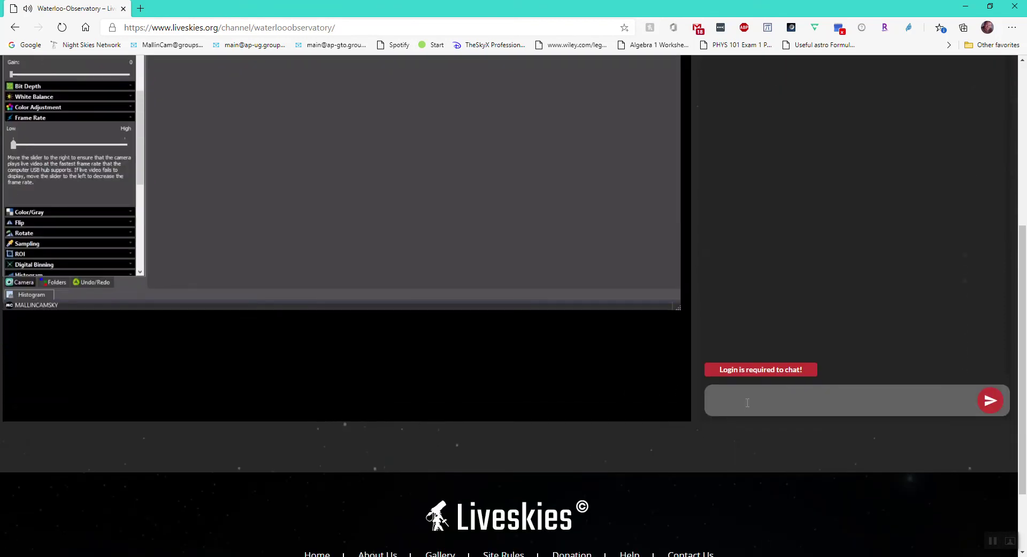
{"action": "scroll", "coordinate": [685, 353], "scroll_direction": "up", "scroll_amount": 4}
{"action": "scroll", "coordinate": [688, 355], "scroll_direction": "down", "scroll_amount": 2}
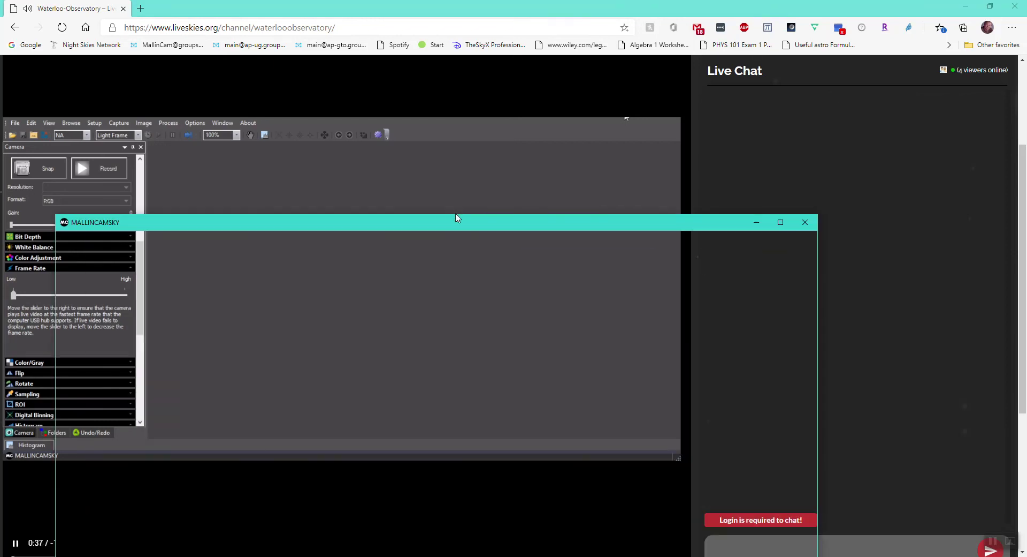
{"action": "left_click_drag", "start_coordinate": [456, 215], "coordinate": [912, 146]}
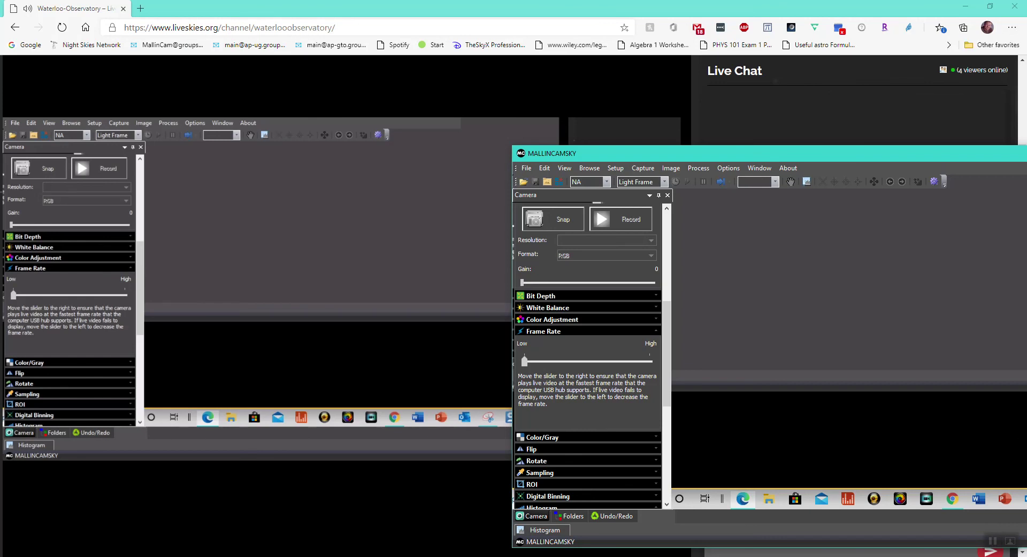
- Stop the OBS stream and check the video playback on the Waterloo-Observatory channel page
{"action": "left_click", "coordinate": [738, 556]}
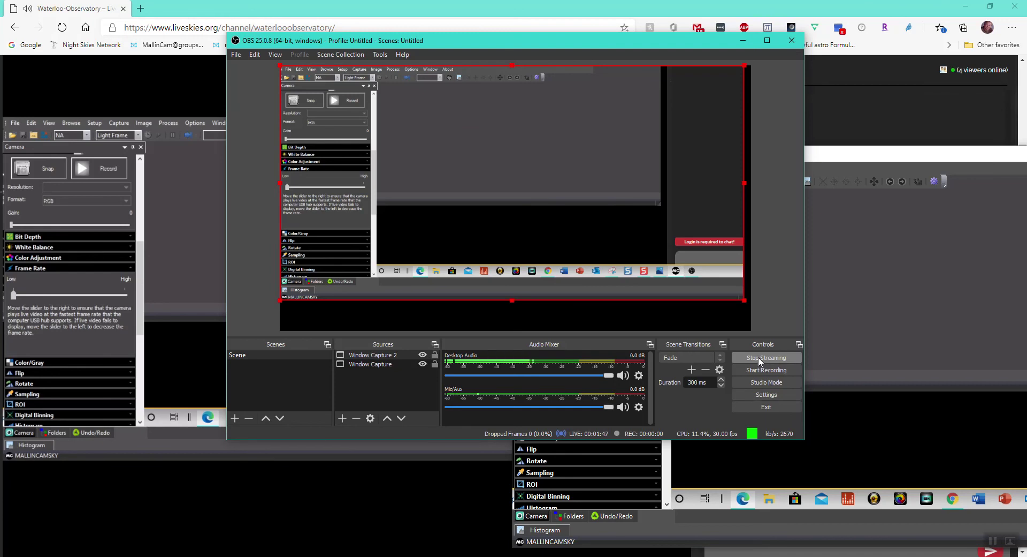
{"action": "left_click", "coordinate": [759, 357]}
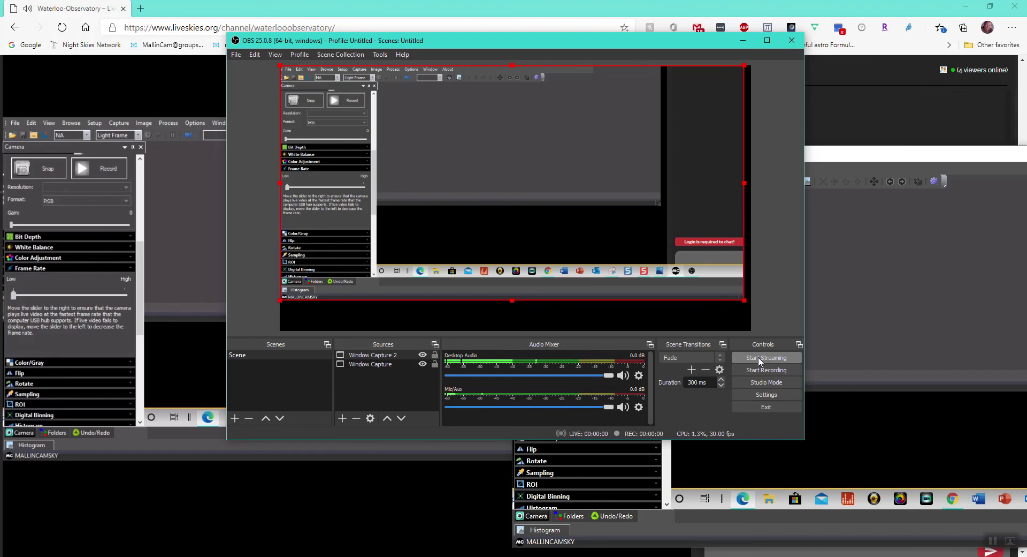
{"action": "mouse_move", "coordinate": [108, 509]}
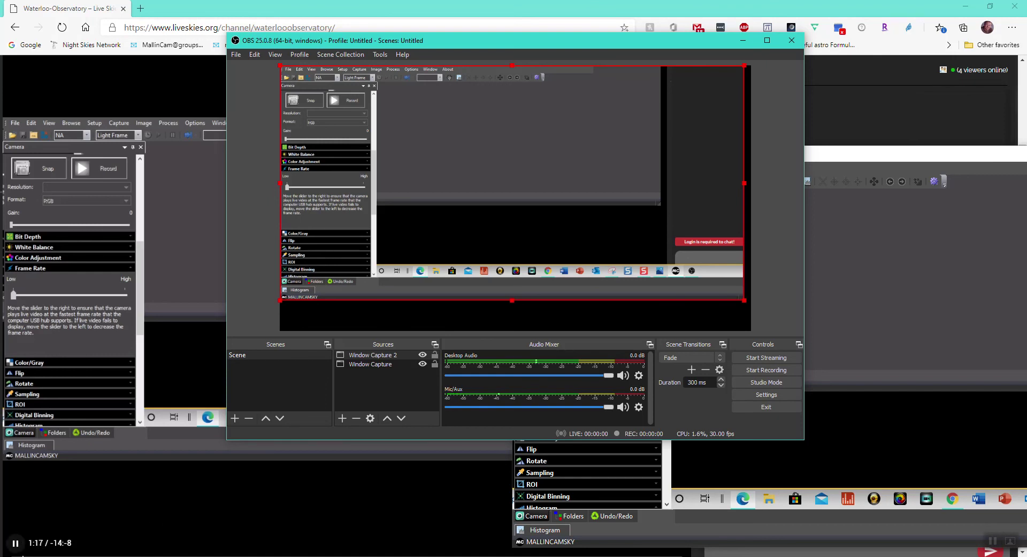
{"action": "left_click", "coordinate": [43, 550]}
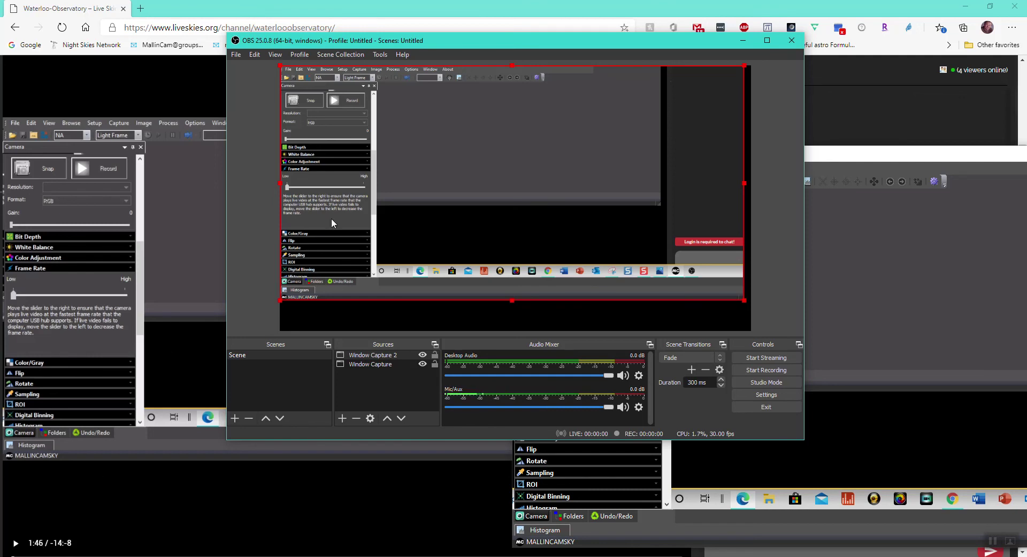
- Close OBS, MALLINCAMSKY, the Edge channel page, the keys.png image and the Chrome broadcast page
{"action": "left_click", "coordinate": [796, 46]}
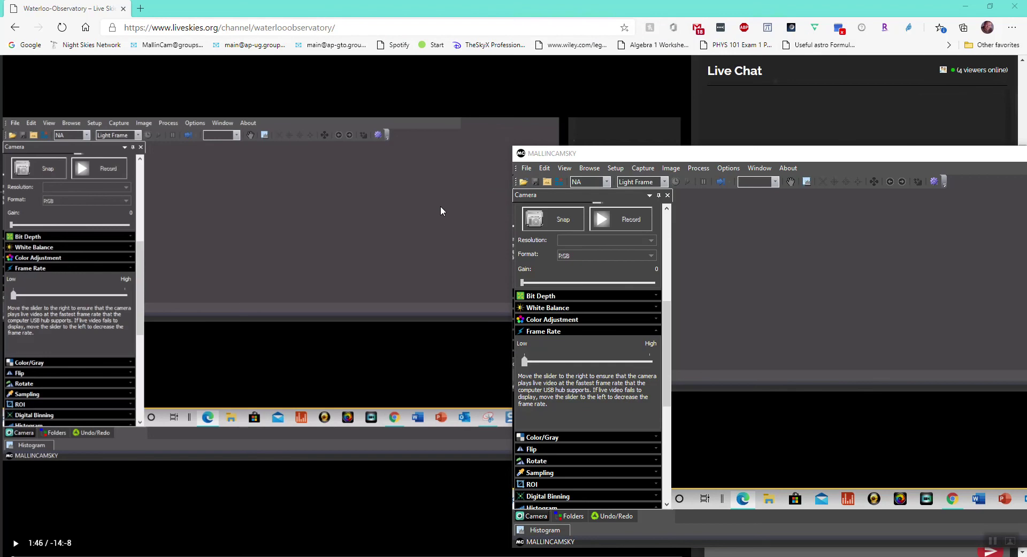
{"action": "left_click_drag", "start_coordinate": [587, 160], "coordinate": [244, 100]}
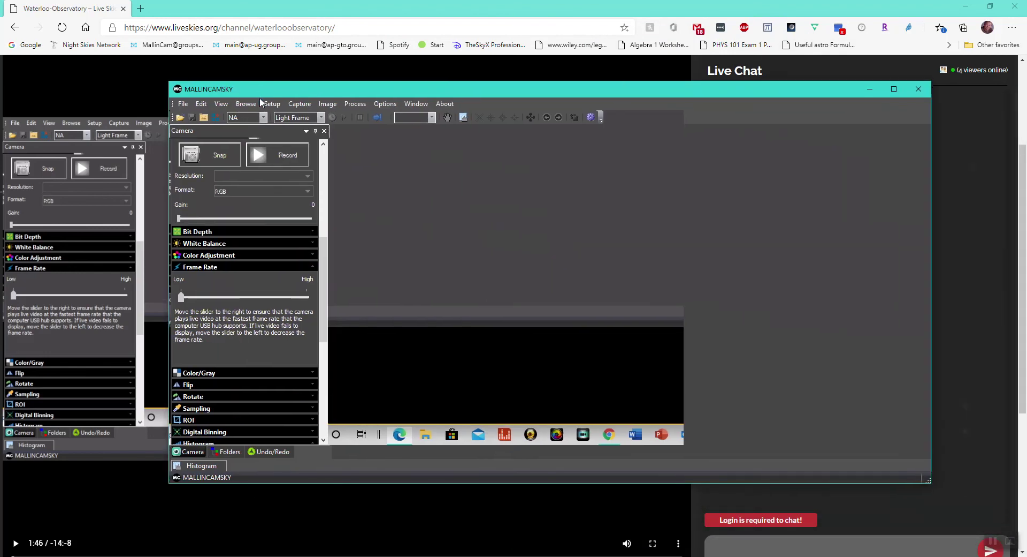
{"action": "left_click", "coordinate": [920, 98]}
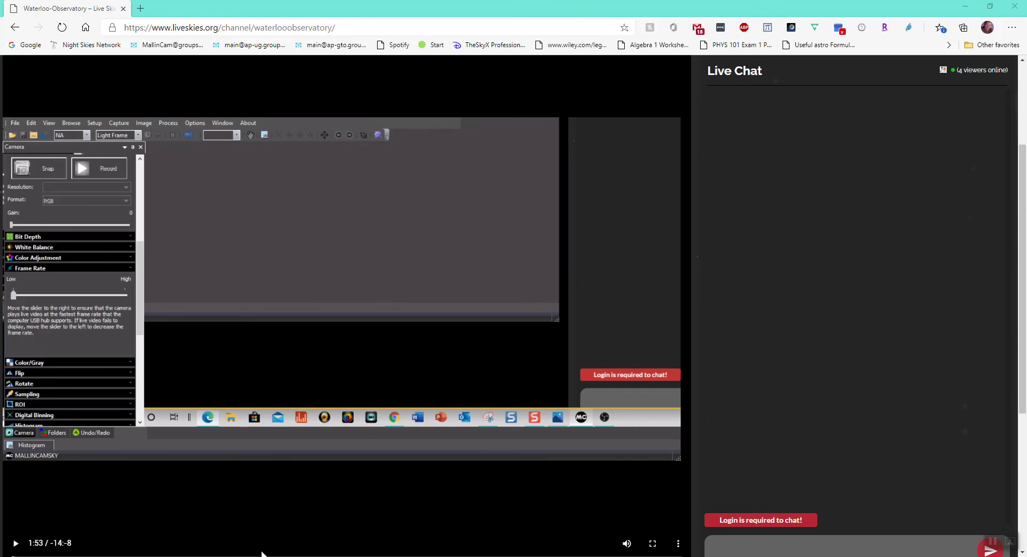
{"action": "scroll", "coordinate": [289, 428], "scroll_direction": "up", "scroll_amount": 3}
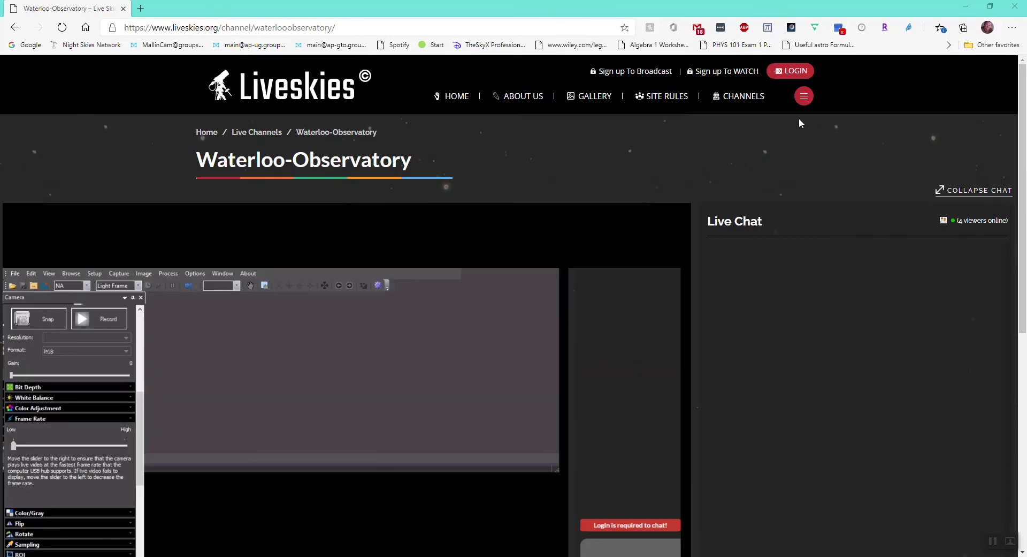
{"action": "left_click", "coordinate": [1023, 4]}
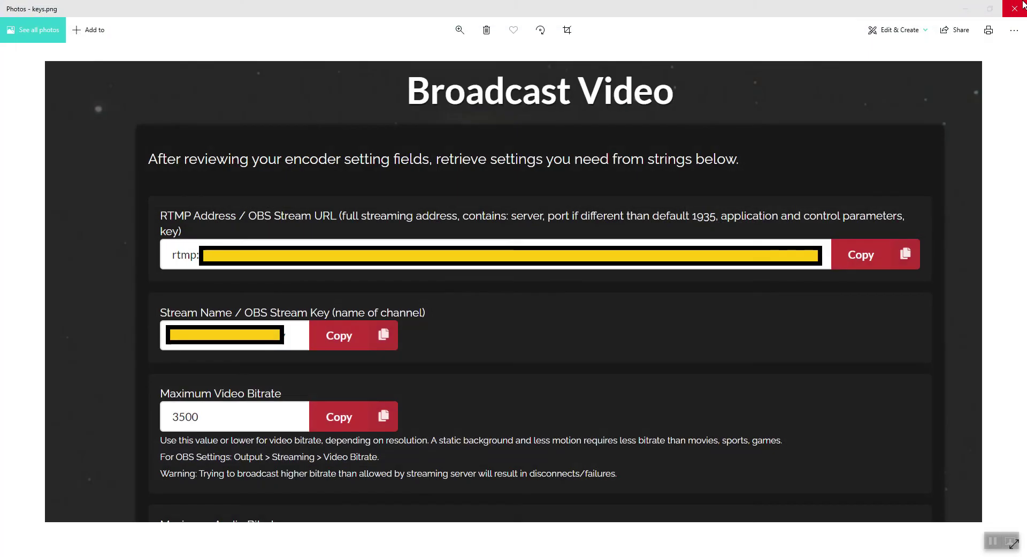
{"action": "left_click", "coordinate": [1019, 8]}
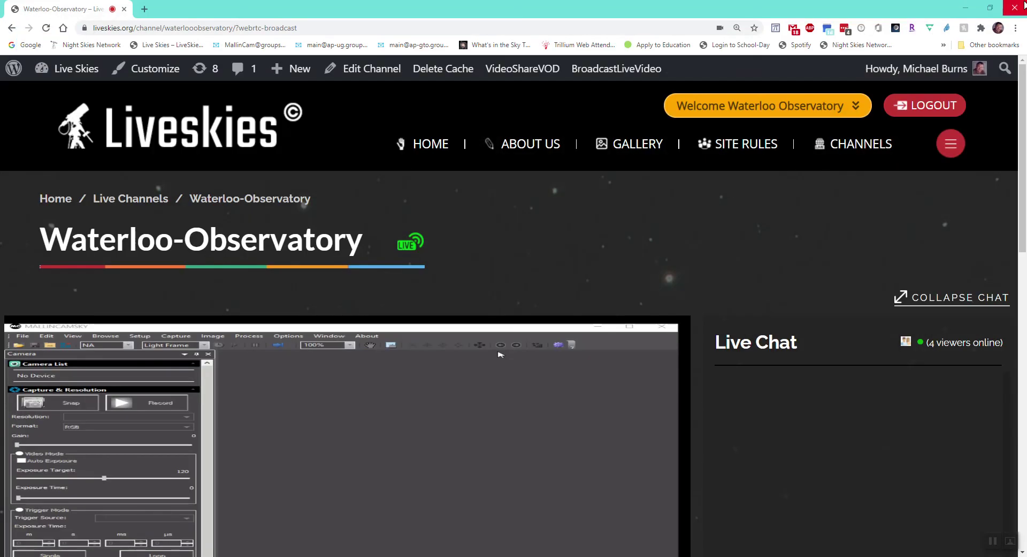
{"action": "left_click", "coordinate": [1019, 6]}
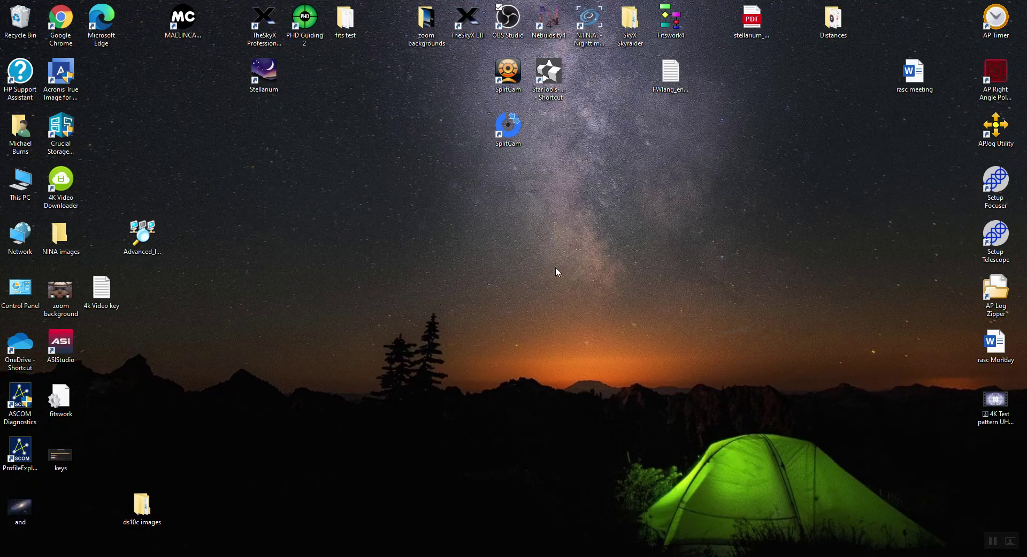